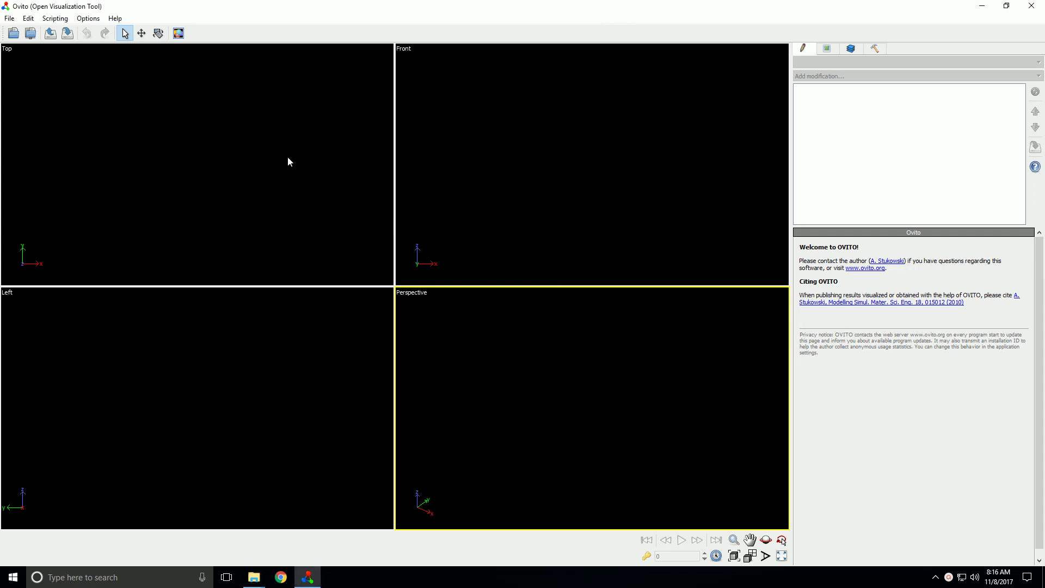
- View OVITO's version and licence information from the Help menu, then dismiss it
{"action": "left_click", "coordinate": [115, 18]}
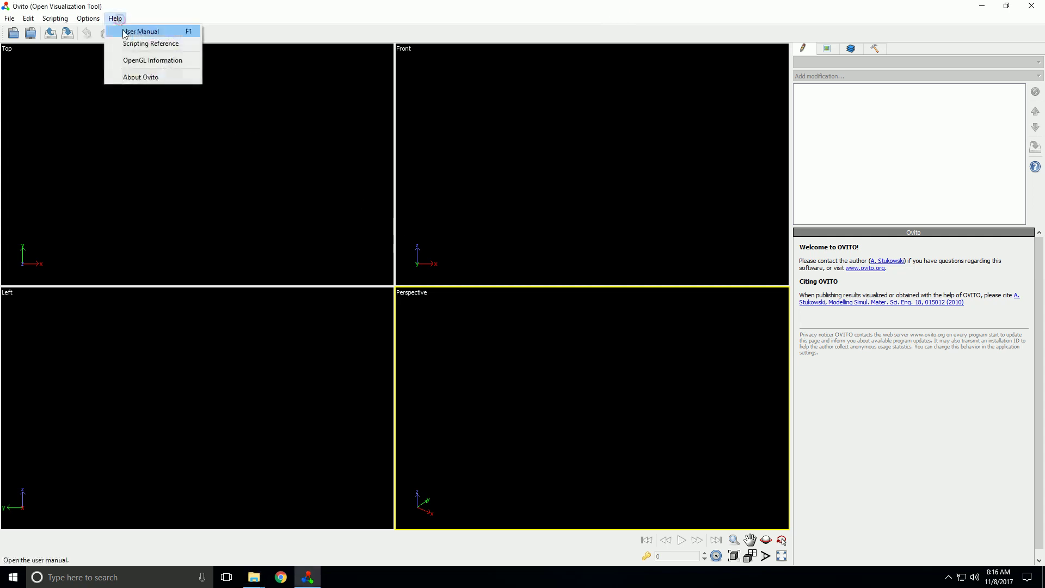
{"action": "left_click", "coordinate": [140, 77]}
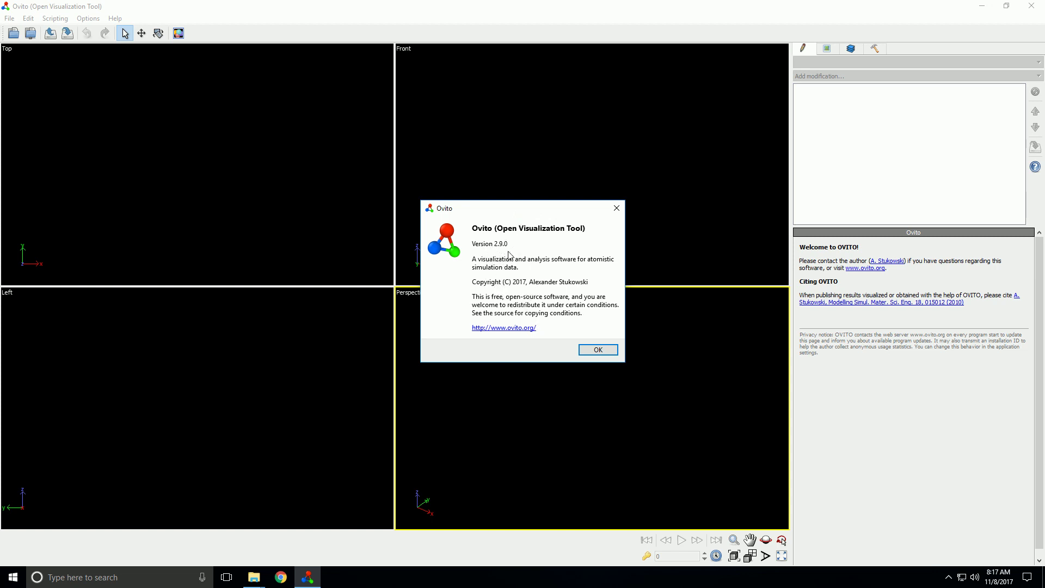
{"action": "left_click", "coordinate": [600, 353]}
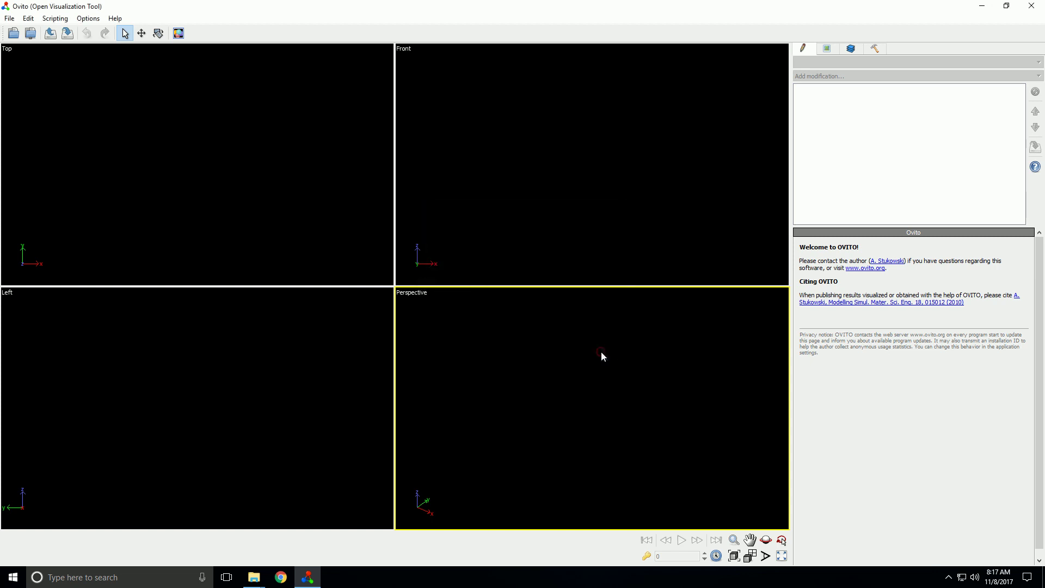
- Import the LAMMPS dump dump.shear.unwrap.30y from the dislocation folder
{"action": "left_click", "coordinate": [15, 37]}
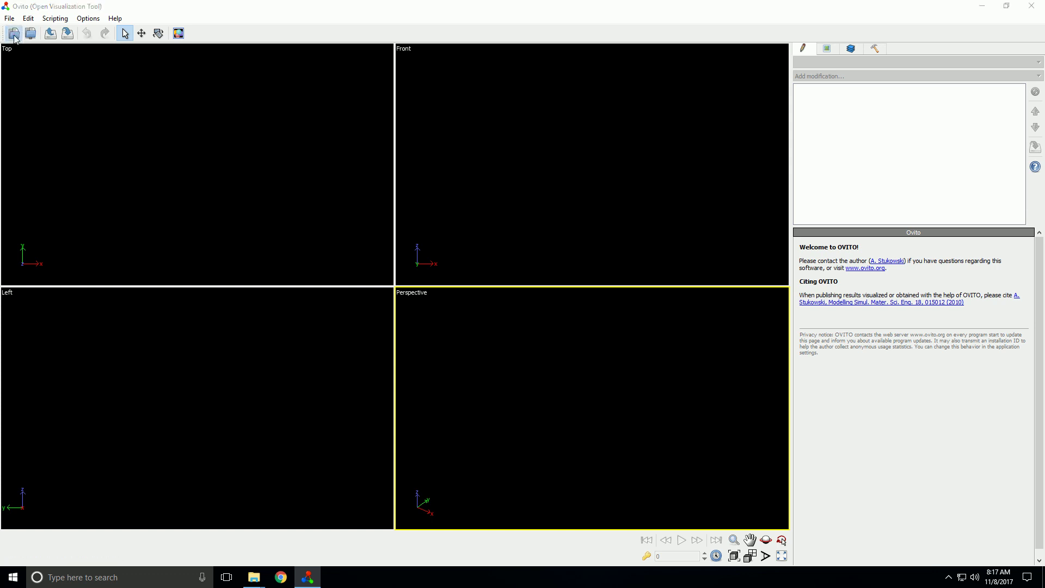
{"action": "scroll", "coordinate": [330, 240], "scroll_direction": "down", "scroll_amount": 3}
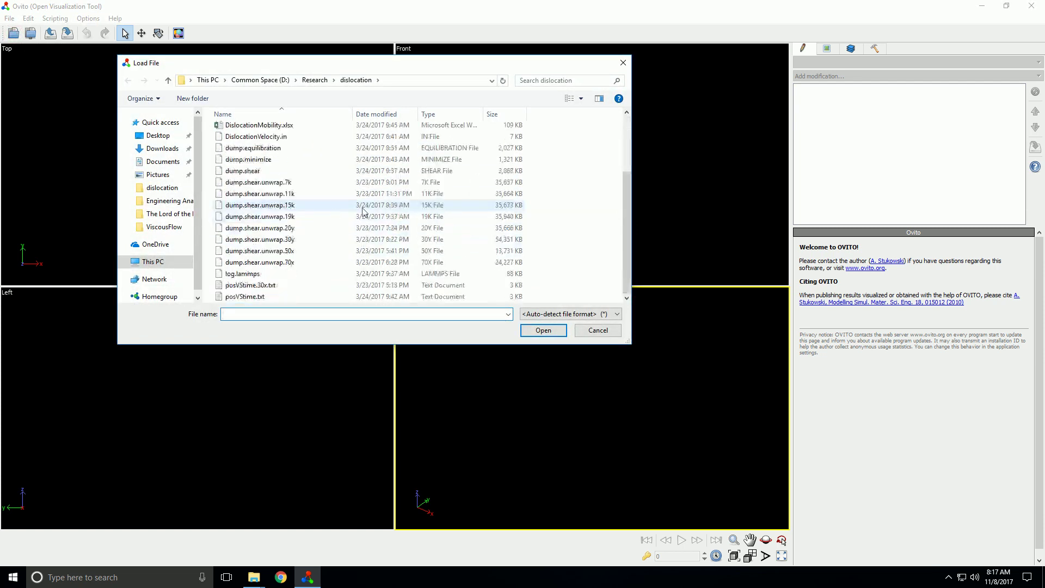
{"action": "left_click", "coordinate": [291, 217]}
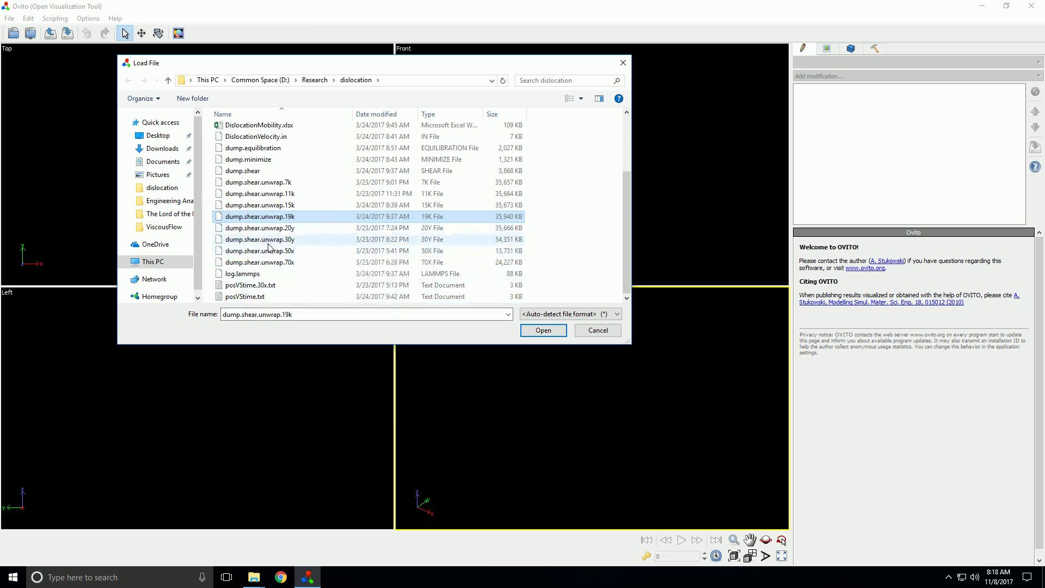
{"action": "left_click", "coordinate": [321, 240]}
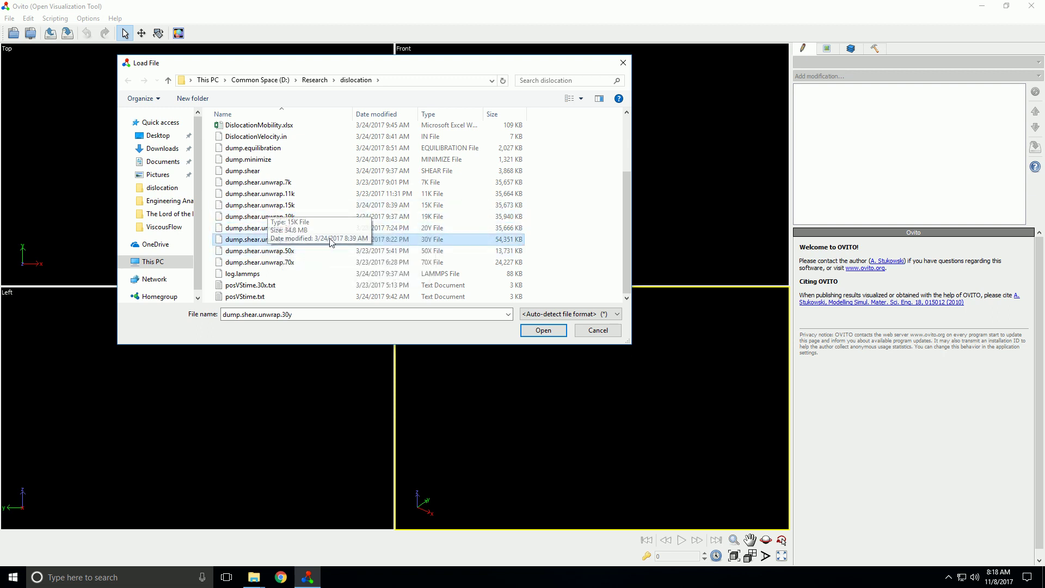
{"action": "left_click", "coordinate": [543, 333]}
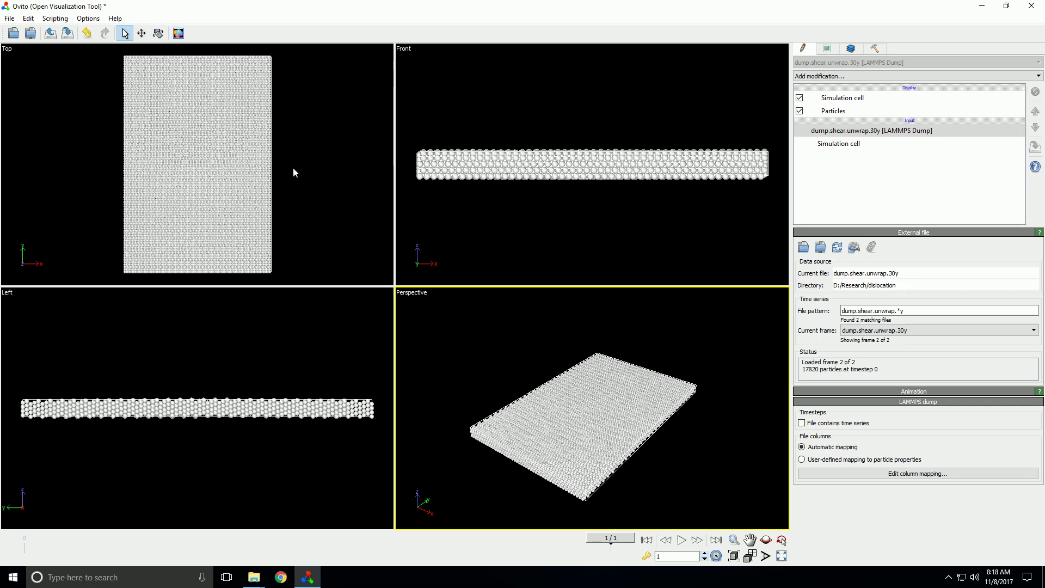
- Start another file import with Ctrl+I, then cancel the Load File dialog
{"action": "key", "text": "ctrl+i"}
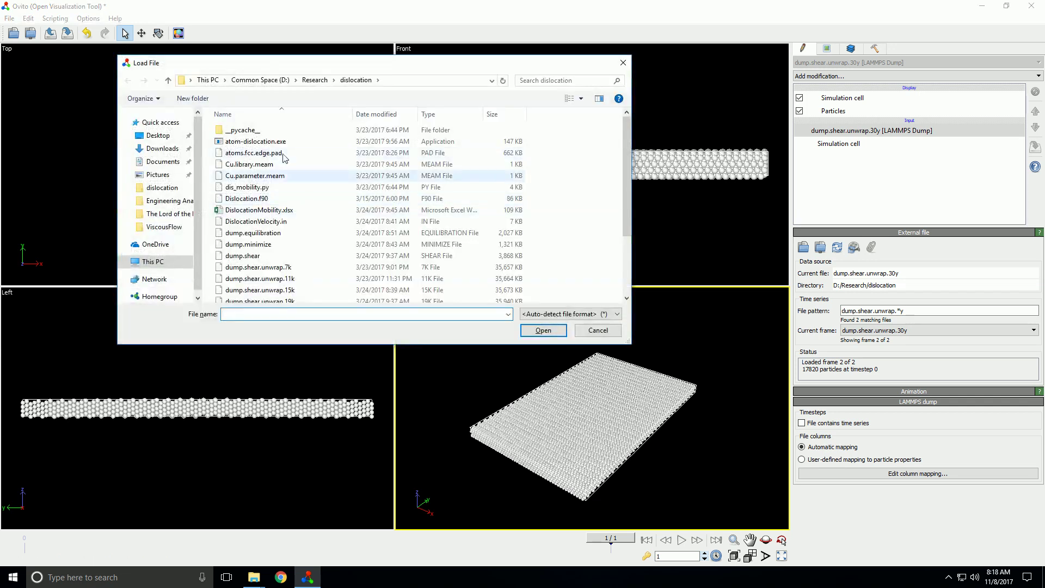
{"action": "scroll", "coordinate": [317, 221], "scroll_direction": "down", "scroll_amount": 3}
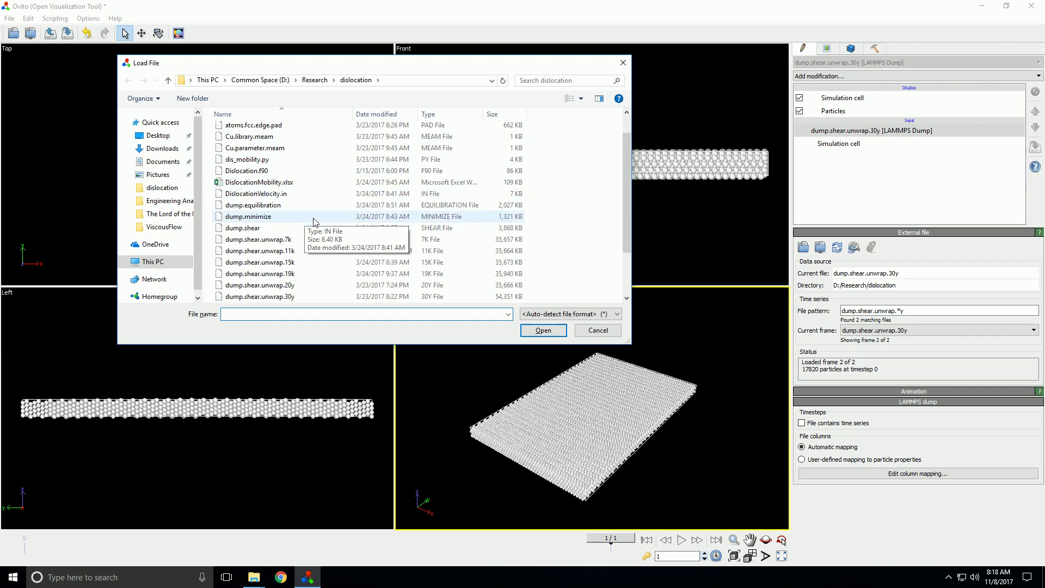
{"action": "left_click", "coordinate": [598, 331]}
- Drag dump.Cu.comp.250 into the viewports, replacing the dataset with the 17-frame copper series
{"action": "left_click", "coordinate": [253, 577]}
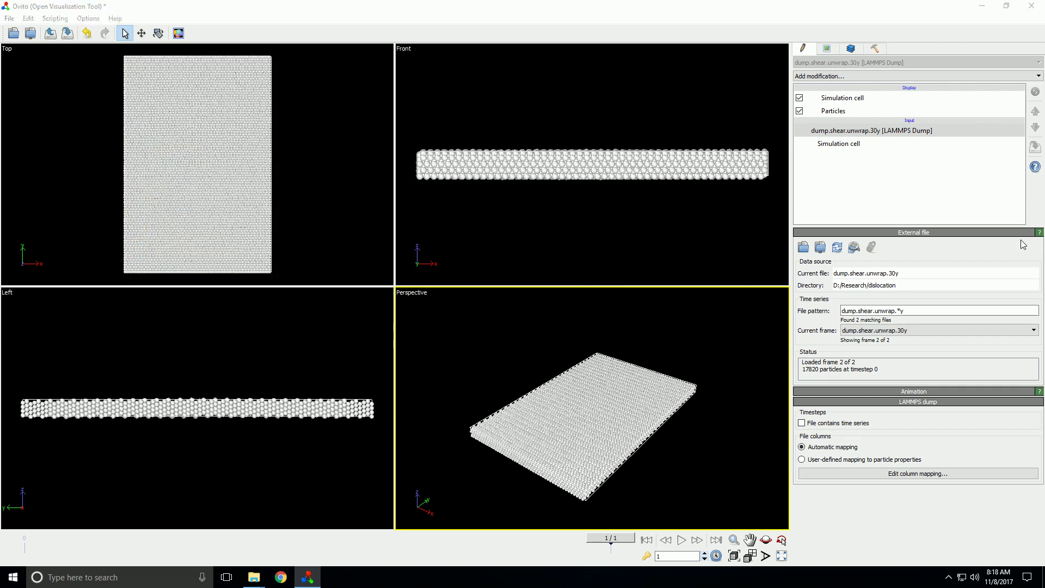
{"action": "left_click_drag", "start_coordinate": [980, 176], "coordinate": [578, 110]}
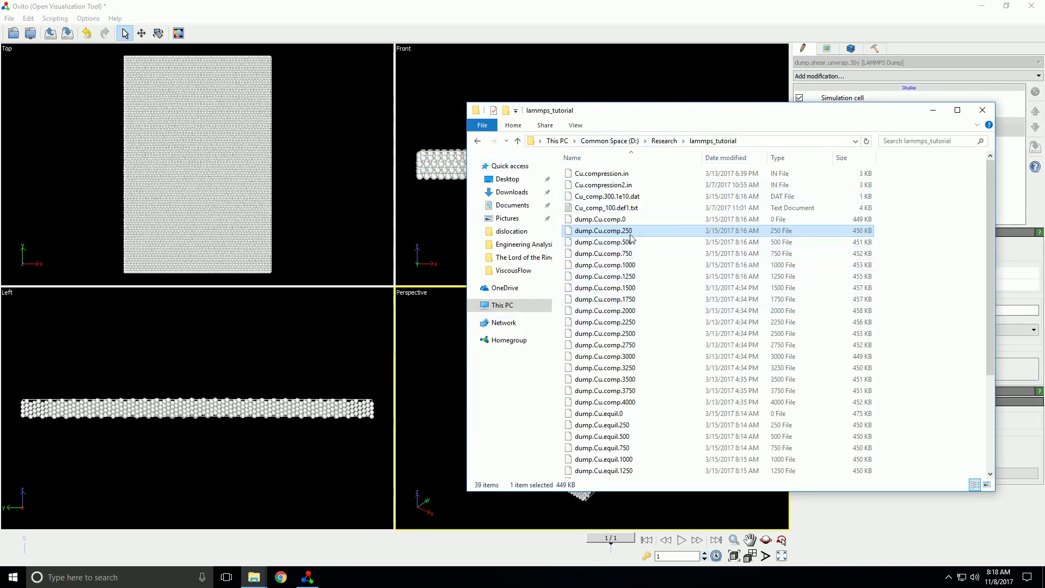
{"action": "left_click_drag", "start_coordinate": [674, 231], "coordinate": [341, 292]}
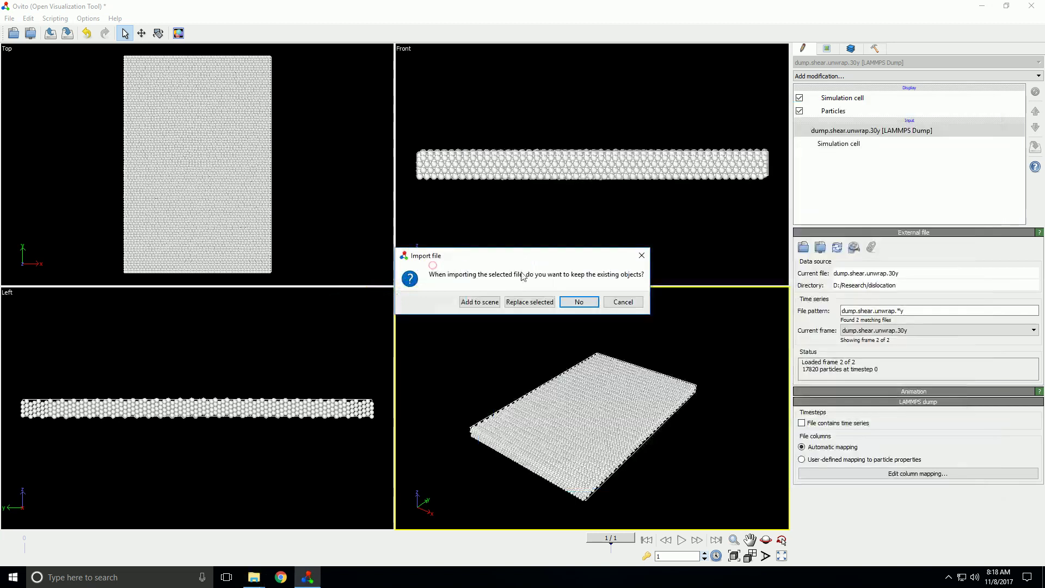
{"action": "left_click", "coordinate": [578, 302]}
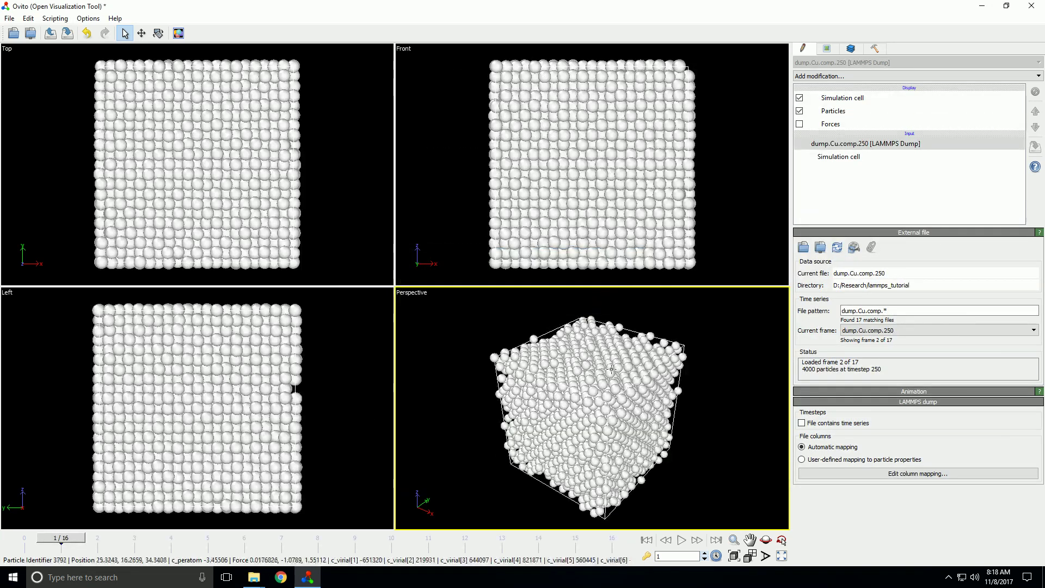
{"action": "left_click_drag", "start_coordinate": [576, 313], "coordinate": [598, 368]}
- Rewind the copper series to frame 0 (dump.Cu.comp.0) and maximize the Left view
{"action": "right_click", "coordinate": [598, 369]}
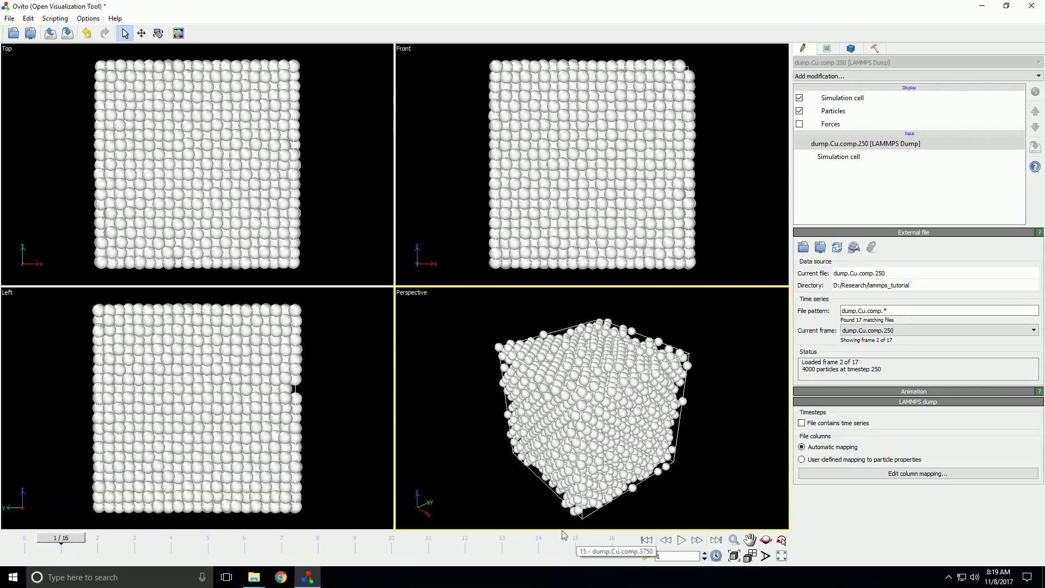
{"action": "left_click_drag", "start_coordinate": [161, 548], "coordinate": [38, 536]}
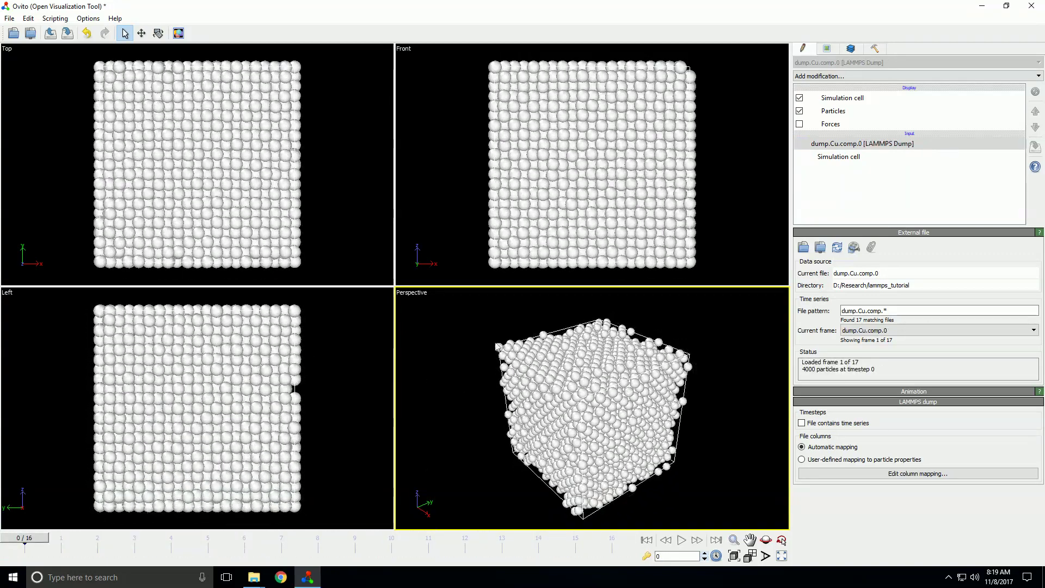
{"action": "mouse_move", "coordinate": [531, 370]}
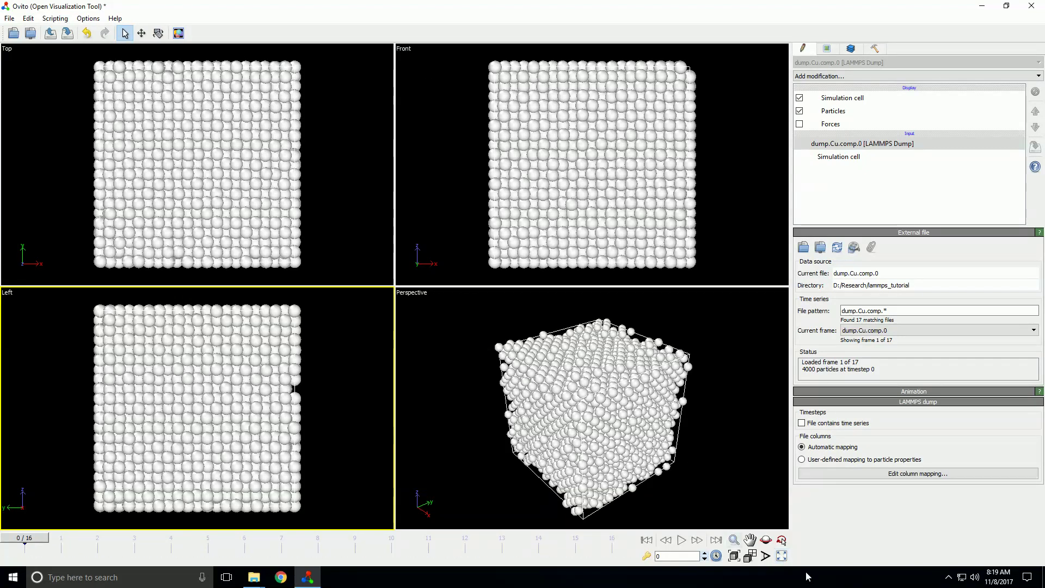
{"action": "left_click", "coordinate": [781, 555]}
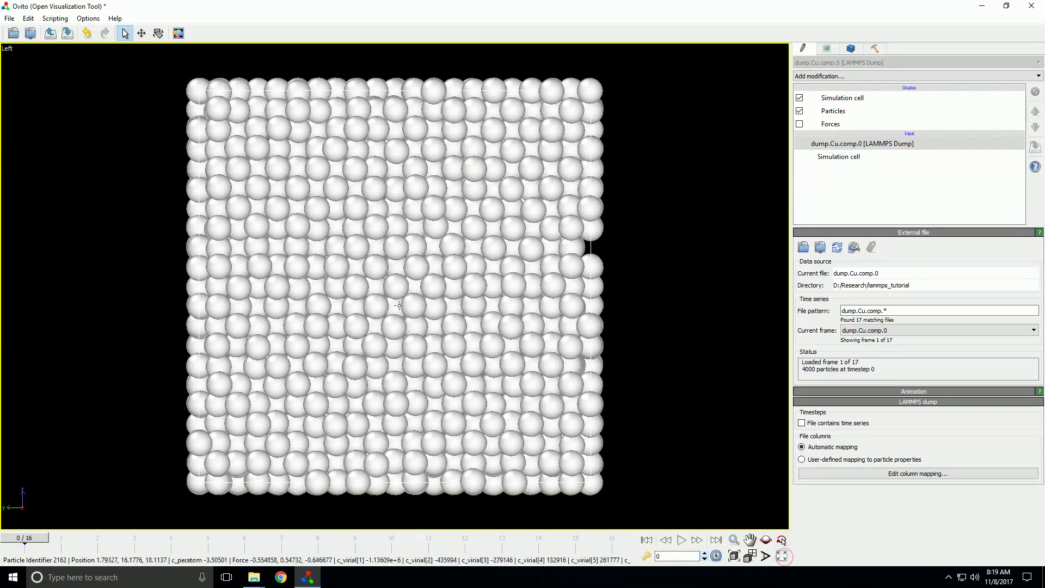
- Orbit the enlarged Ortho view of the copper cube to a rotated angle
{"action": "left_click_drag", "start_coordinate": [392, 297], "coordinate": [410, 292]}
{"action": "right_click", "coordinate": [411, 292]}
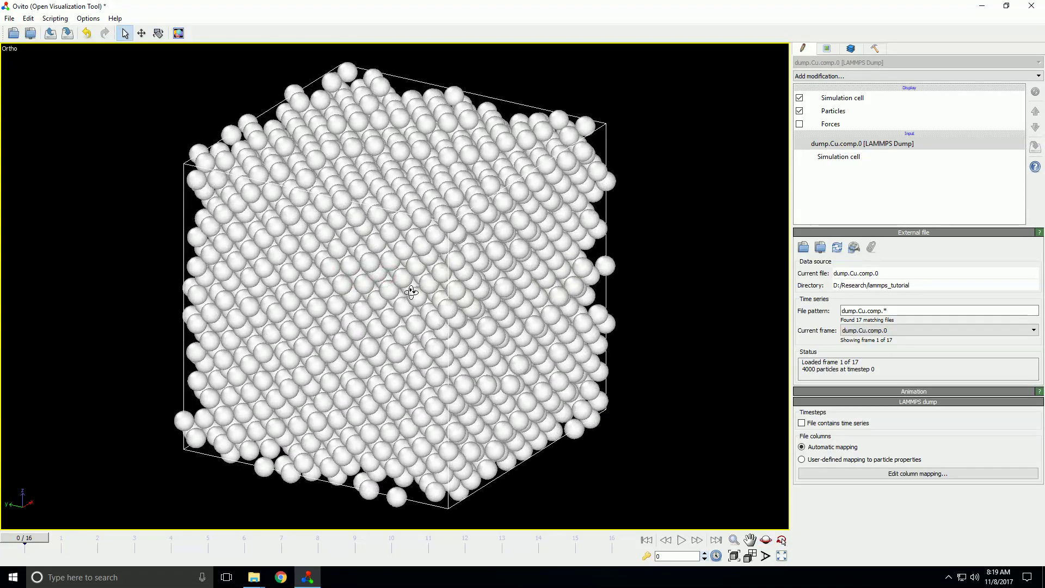
{"action": "left_click", "coordinate": [787, 561]}
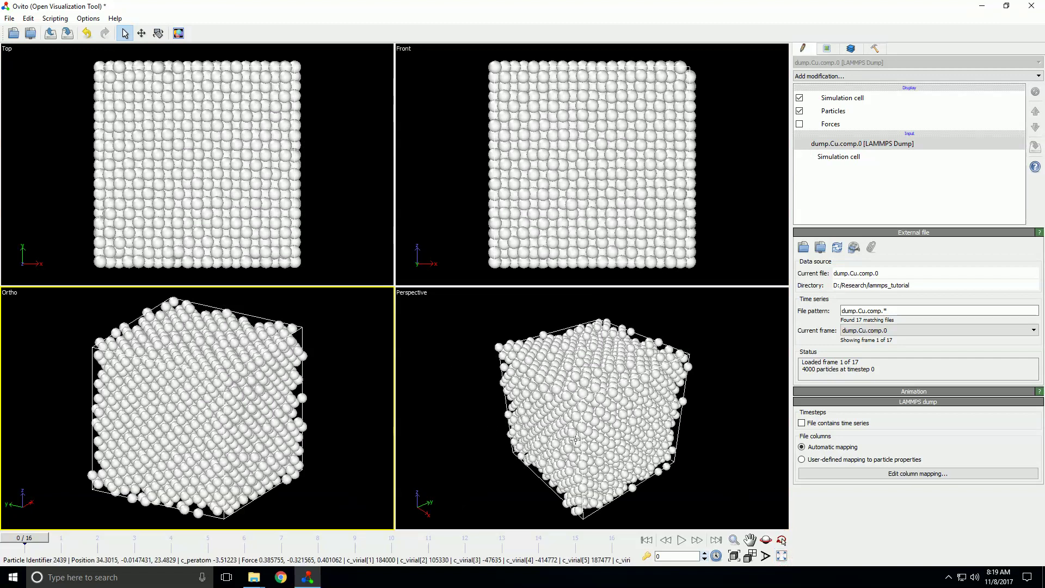
{"action": "left_click", "coordinate": [787, 560]}
{"action": "mouse_move", "coordinate": [381, 261]}
{"action": "left_mouse_down"}
{"action": "mouse_move", "coordinate": [430, 256]}
{"action": "mouse_move", "coordinate": [394, 255]}
{"action": "left_mouse_up"}
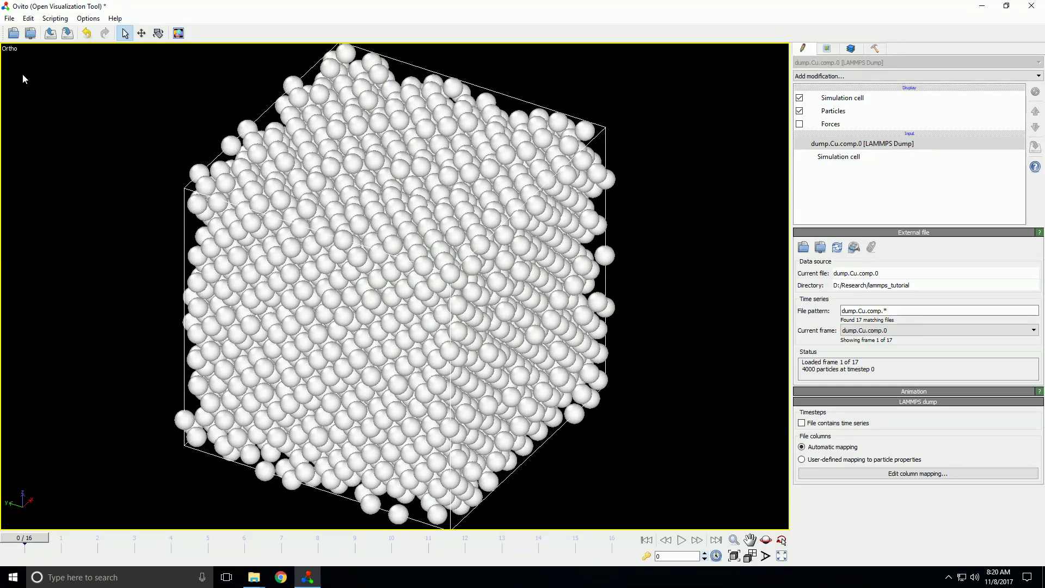
{"action": "left_click_drag", "start_coordinate": [294, 256], "coordinate": [348, 305]}
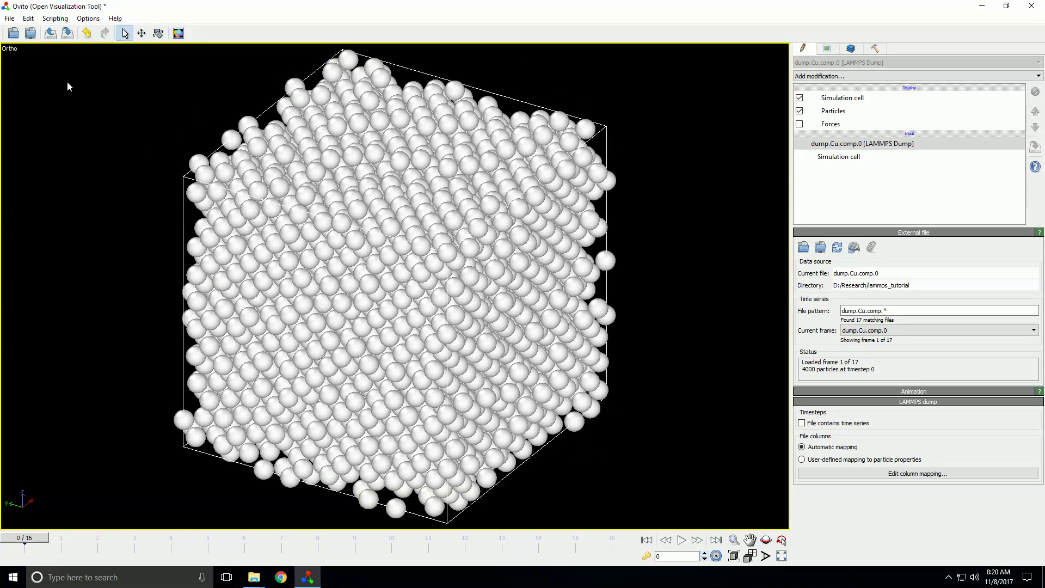
- Switch the view to Top with the cube centred, then to Back
{"action": "left_click", "coordinate": [6, 48]}
{"action": "mouse_move", "coordinate": [36, 86]}
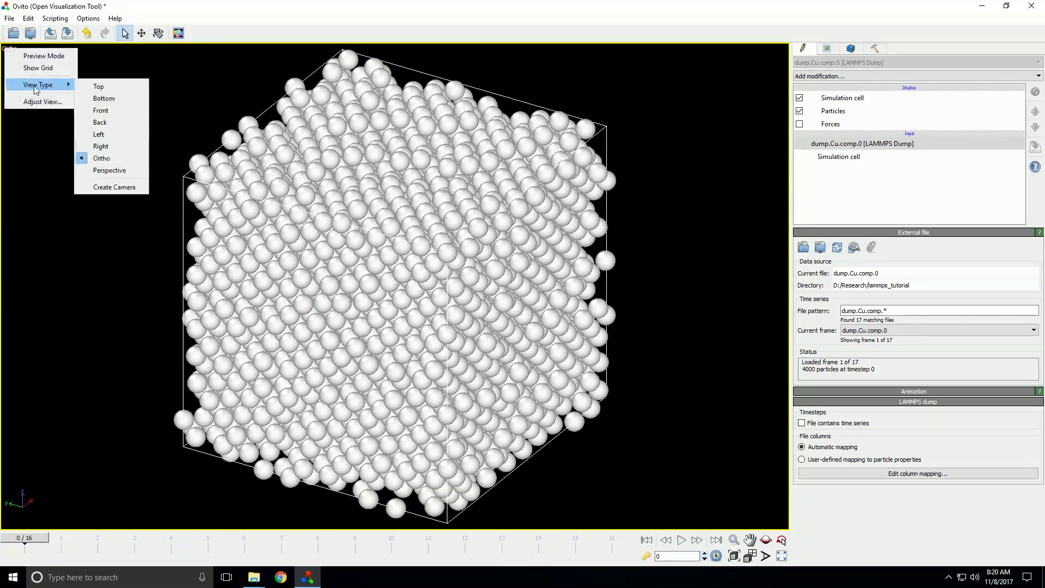
{"action": "left_click", "coordinate": [98, 86]}
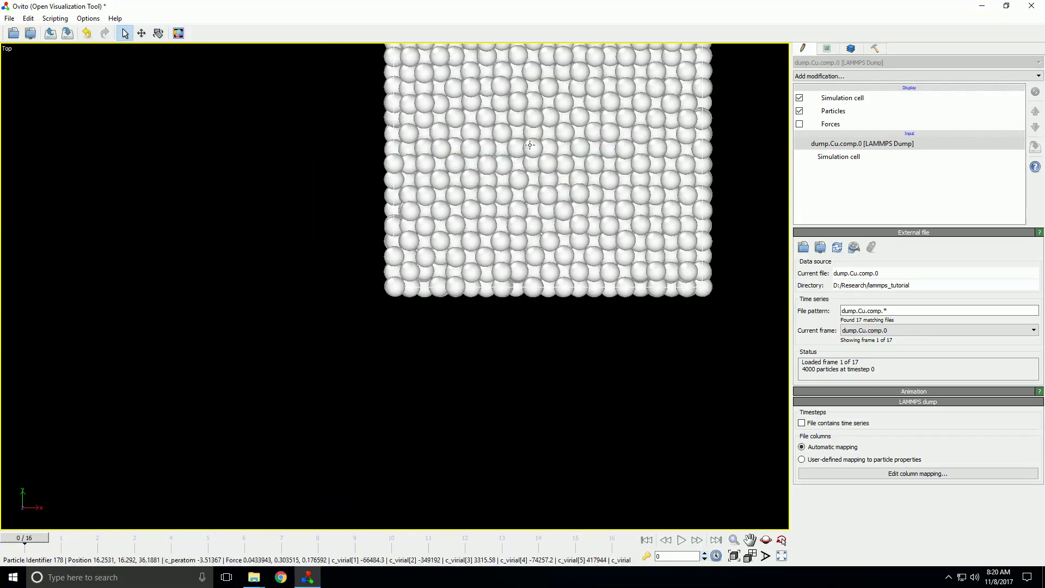
{"action": "scroll", "coordinate": [463, 217], "scroll_direction": "down", "scroll_amount": 1}
{"action": "middle_click_drag", "start_coordinate": [461, 219], "coordinate": [379, 281]}
{"action": "left_click", "coordinate": [7, 49]}
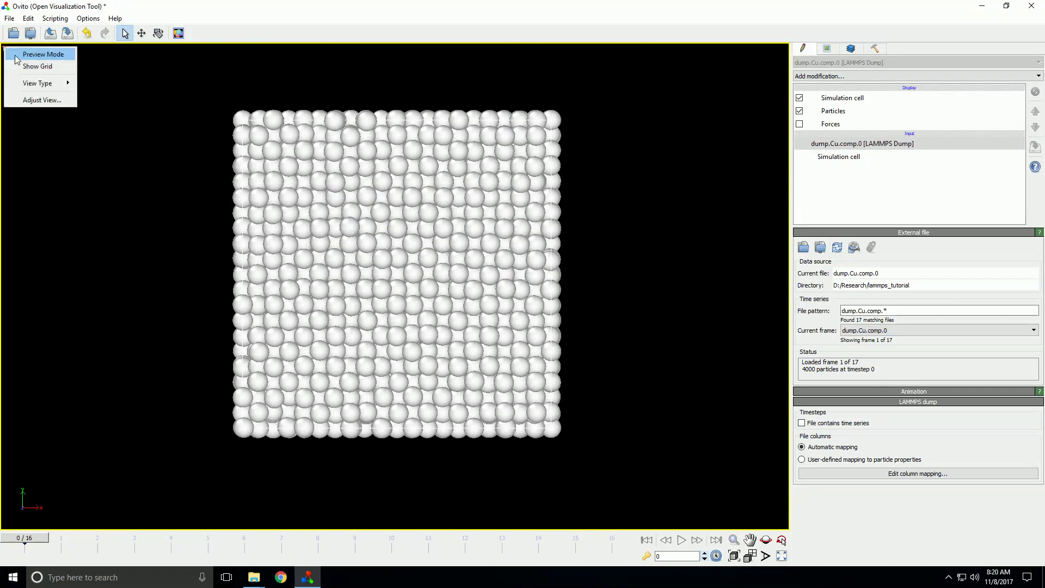
{"action": "mouse_move", "coordinate": [37, 86]}
{"action": "left_click", "coordinate": [117, 124]}
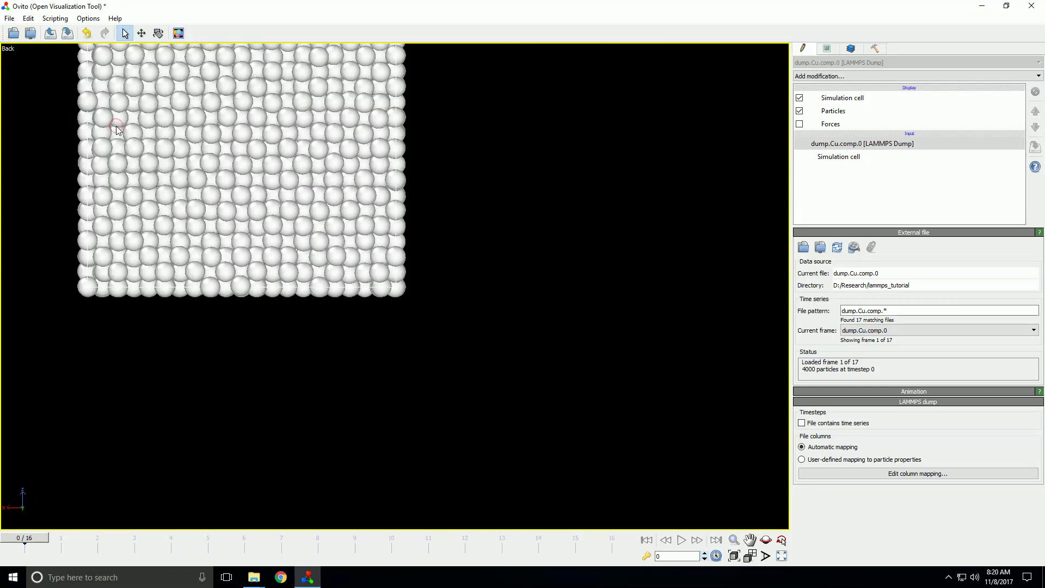
- Orbit the cube into an oblique 3-D view and restore the four-viewport layout
{"action": "left_click", "coordinate": [7, 48]}
{"action": "mouse_move", "coordinate": [41, 86]}
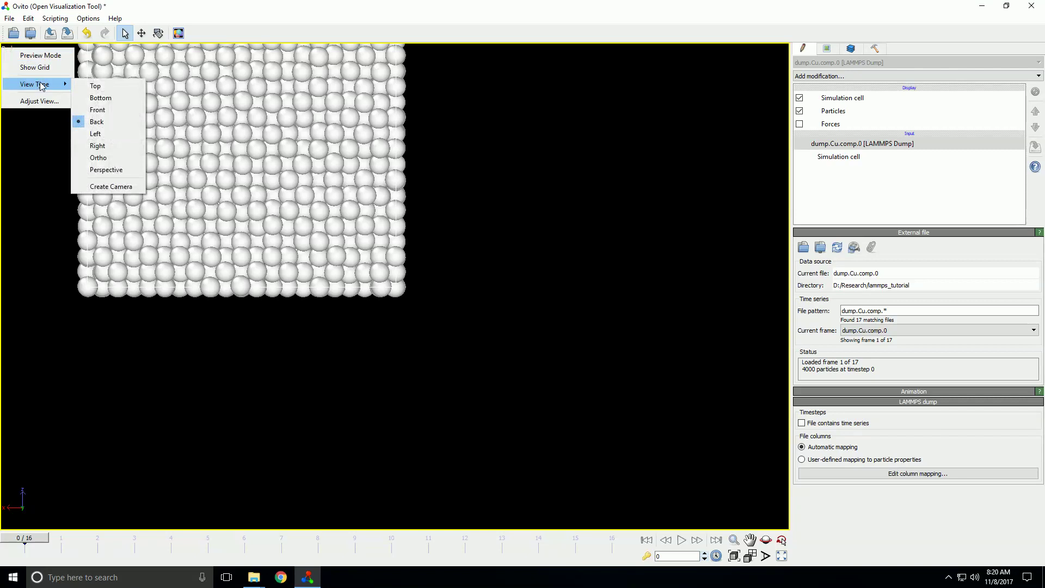
{"action": "left_click", "coordinate": [98, 158]}
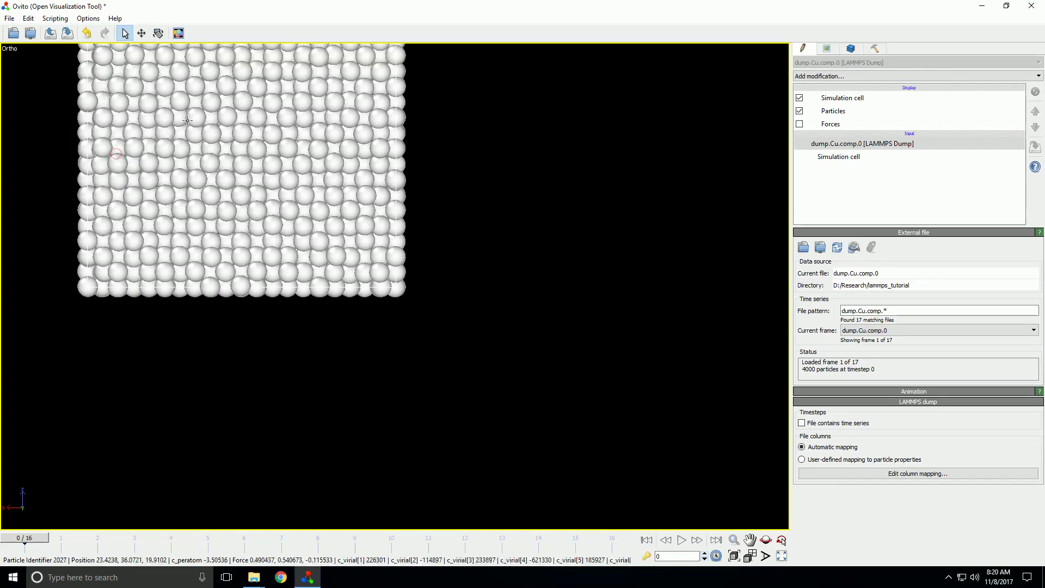
{"action": "left_click_drag", "start_coordinate": [381, 245], "coordinate": [428, 245]}
{"action": "right_click", "coordinate": [428, 245]}
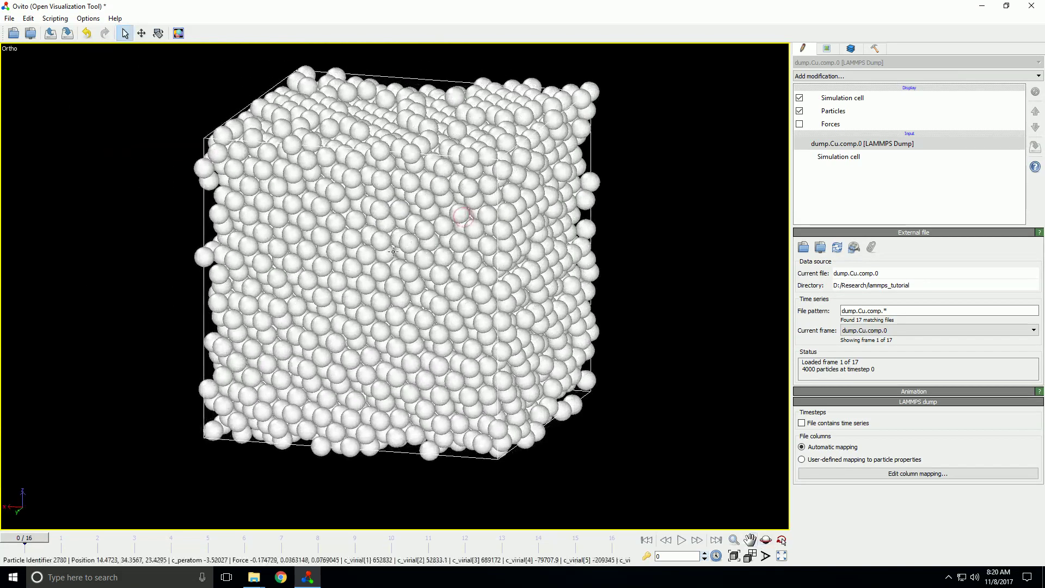
{"action": "left_click", "coordinate": [782, 557]}
{"action": "left_click_drag", "start_coordinate": [207, 401], "coordinate": [227, 400]}
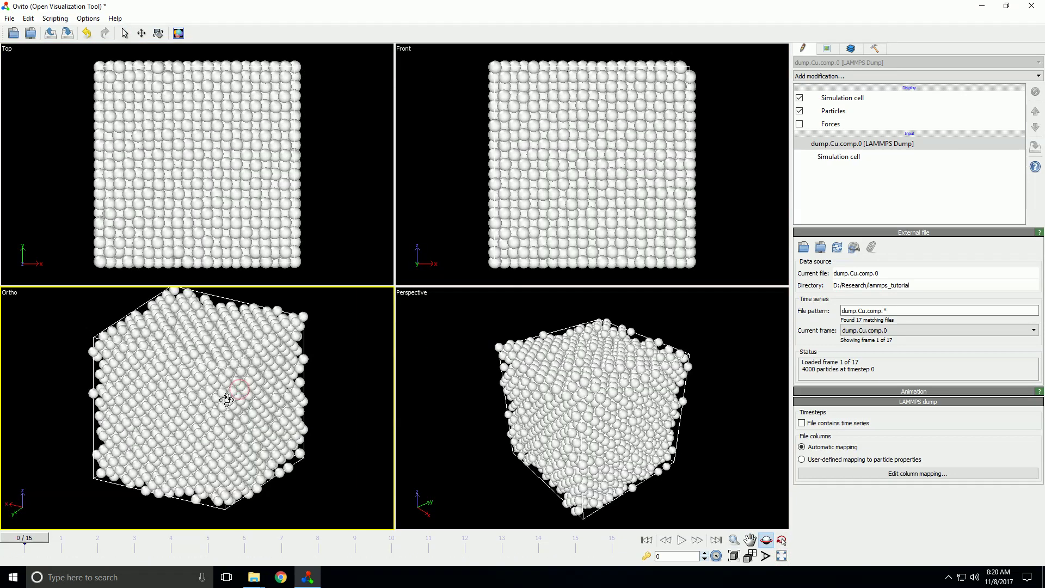
- Orbit the cube in the Ortho and Perspective views, bringing Perspective to a lower side-on angle
{"action": "right_click", "coordinate": [227, 400]}
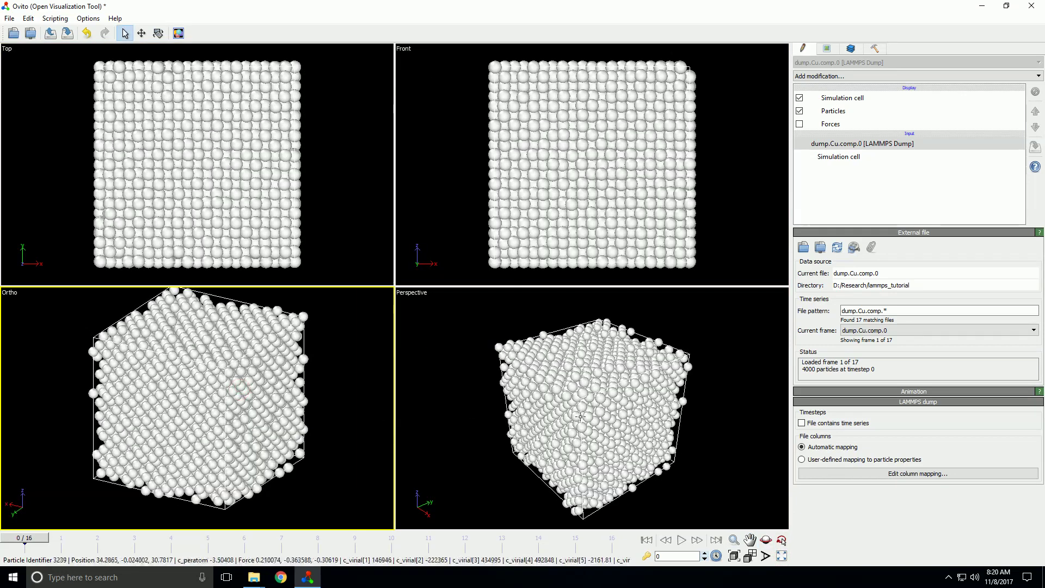
{"action": "mouse_move", "coordinate": [580, 417]}
{"action": "left_mouse_down"}
{"action": "mouse_move", "coordinate": [590, 420]}
{"action": "mouse_move", "coordinate": [576, 420]}
{"action": "left_mouse_up"}
{"action": "left_click_drag", "start_coordinate": [234, 389], "coordinate": [208, 396]}
{"action": "right_click", "coordinate": [212, 367]}
{"action": "left_click_drag", "start_coordinate": [270, 390], "coordinate": [152, 402]}
{"action": "left_click_drag", "start_coordinate": [502, 453], "coordinate": [566, 429]}
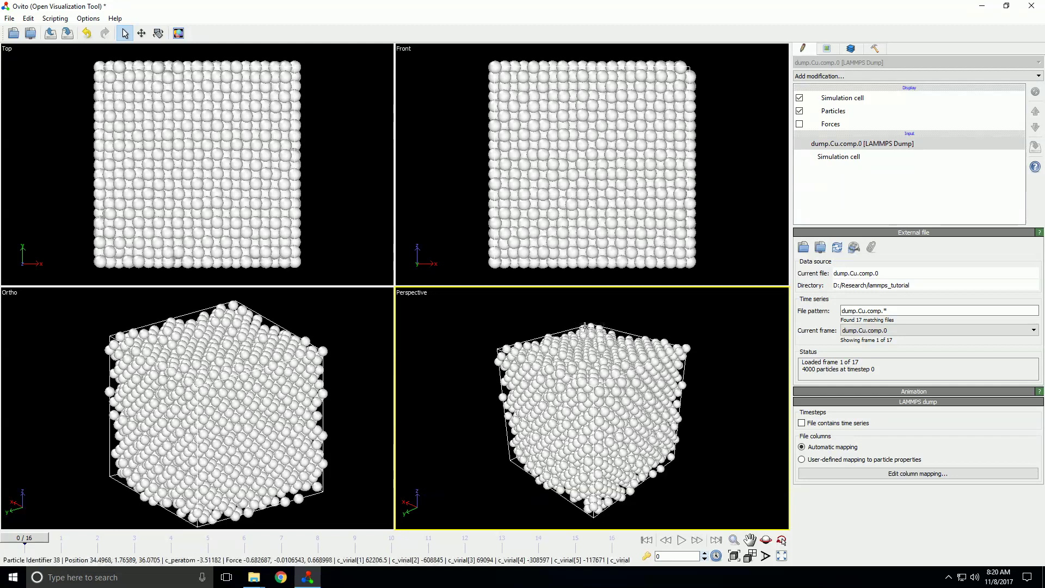
{"action": "scroll", "coordinate": [602, 367], "scroll_direction": "up", "scroll_amount": 5}
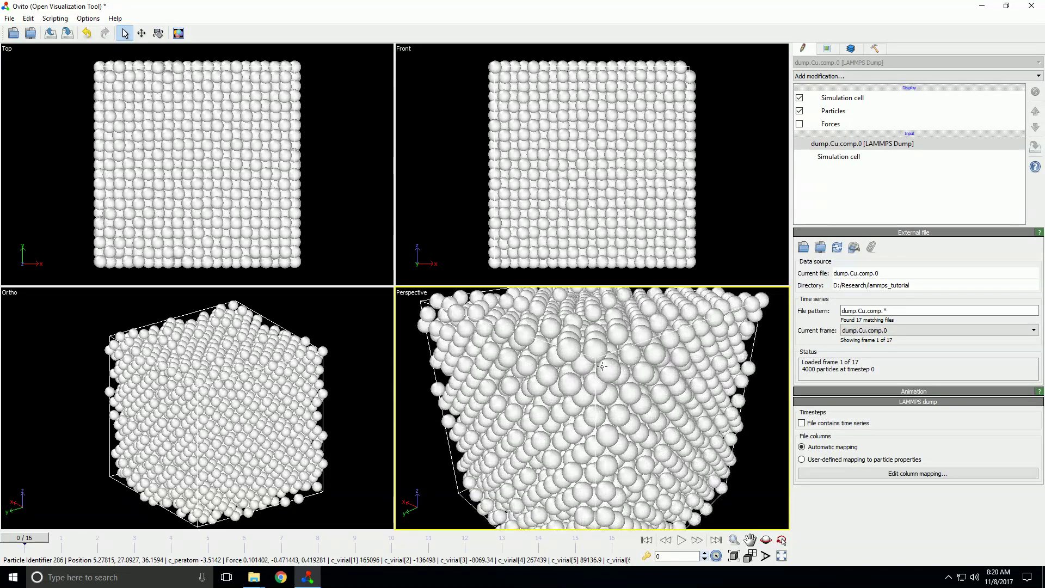
{"action": "left_click_drag", "start_coordinate": [600, 351], "coordinate": [584, 374]}
{"action": "key", "text": "Escape"}
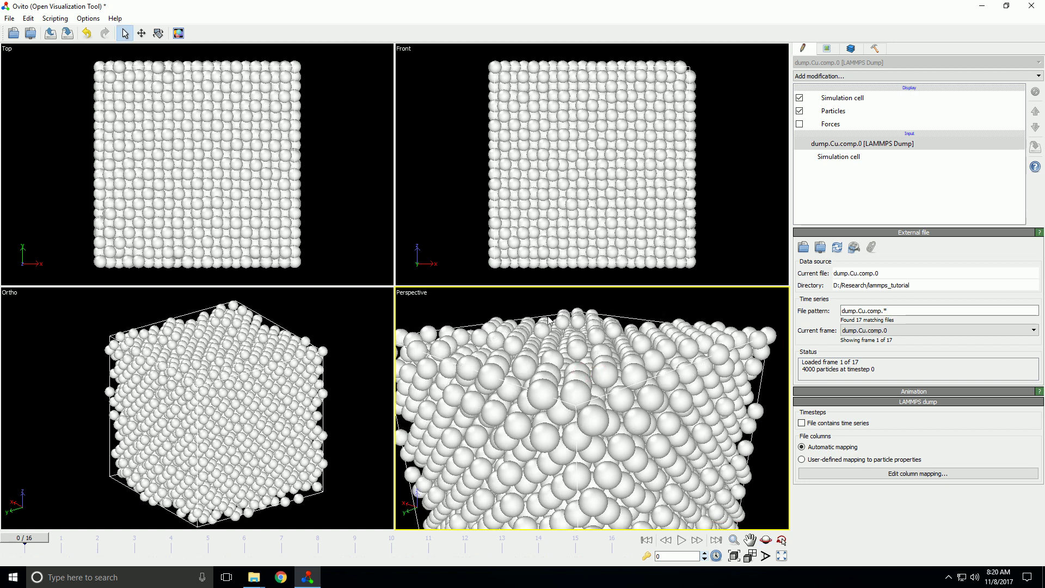
- Orbit and zoom the Ortho view's copper cube to a new angle
{"action": "scroll", "coordinate": [609, 348], "scroll_direction": "down", "scroll_amount": 3}
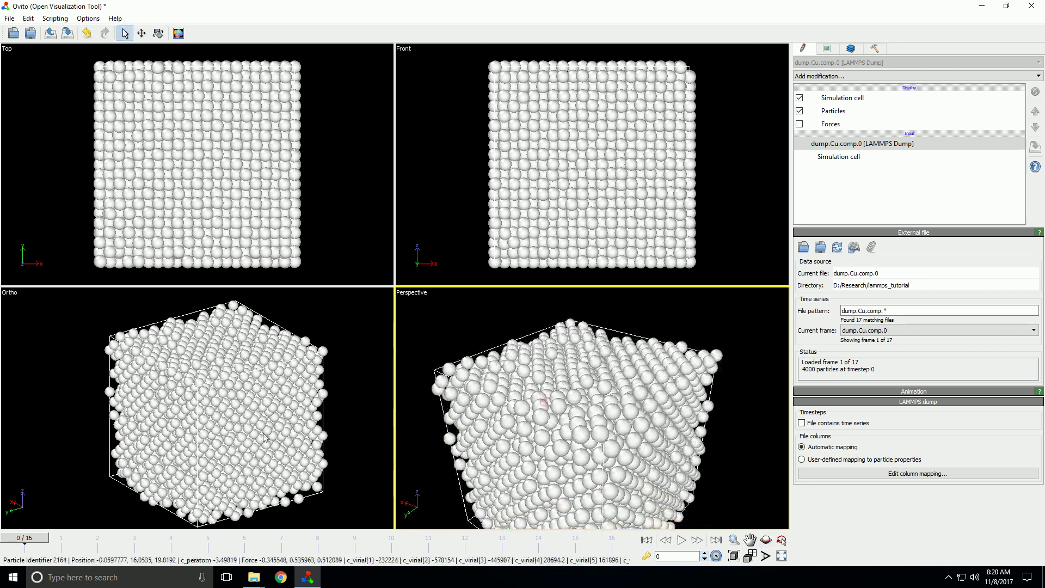
{"action": "left_click_drag", "start_coordinate": [305, 435], "coordinate": [211, 412]}
{"action": "scroll", "coordinate": [221, 374], "scroll_direction": "up", "scroll_amount": 10}
{"action": "scroll", "coordinate": [212, 412], "scroll_direction": "down", "scroll_amount": 6}
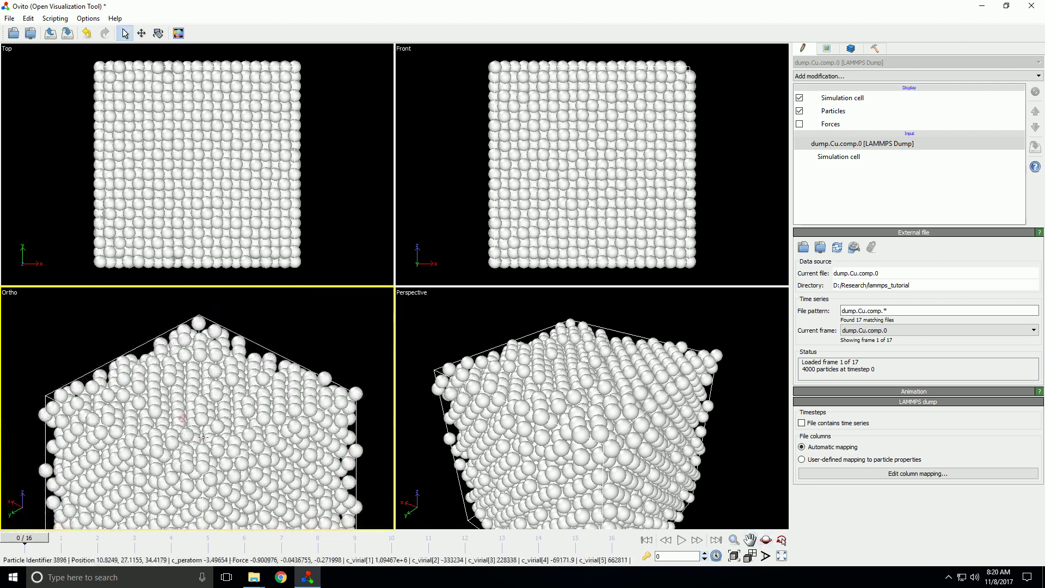
{"action": "scroll", "coordinate": [207, 393], "scroll_direction": "down", "scroll_amount": 2}
{"action": "left_click_drag", "start_coordinate": [206, 393], "coordinate": [199, 376]}
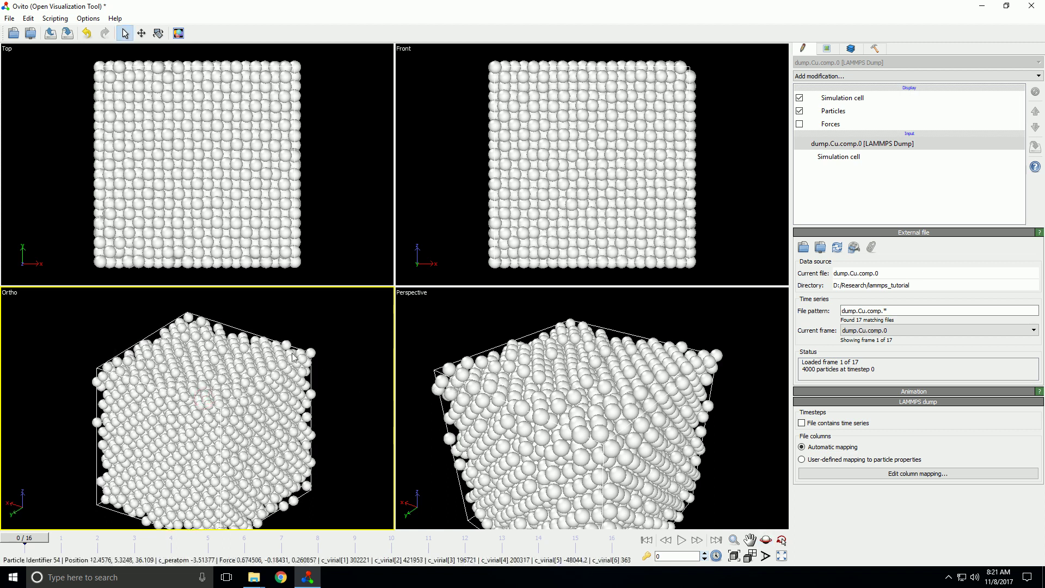
{"action": "scroll", "coordinate": [166, 420], "scroll_direction": "up", "scroll_amount": 6}
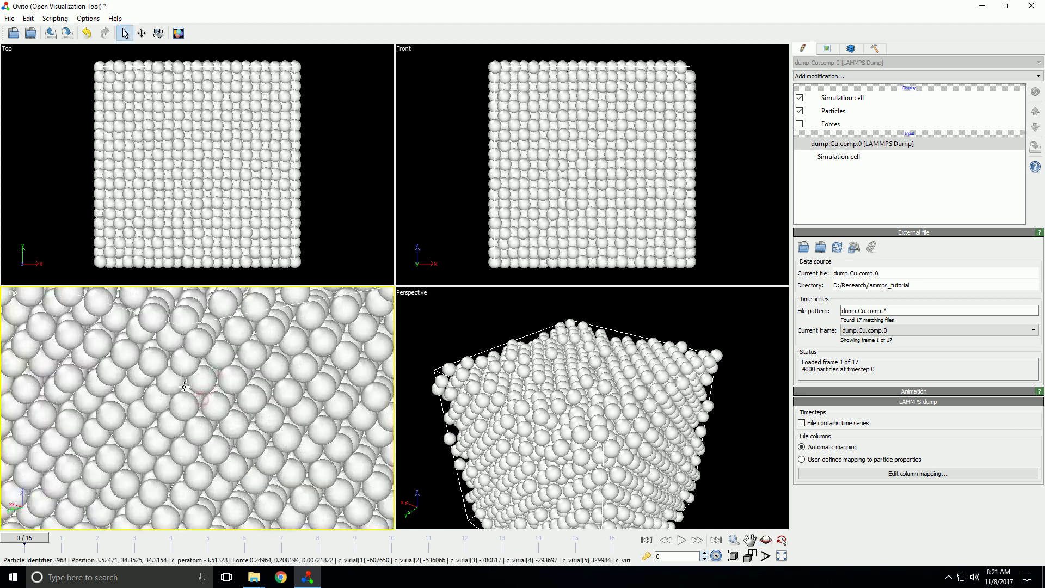
{"action": "scroll", "coordinate": [184, 386], "scroll_direction": "down", "scroll_amount": 8}
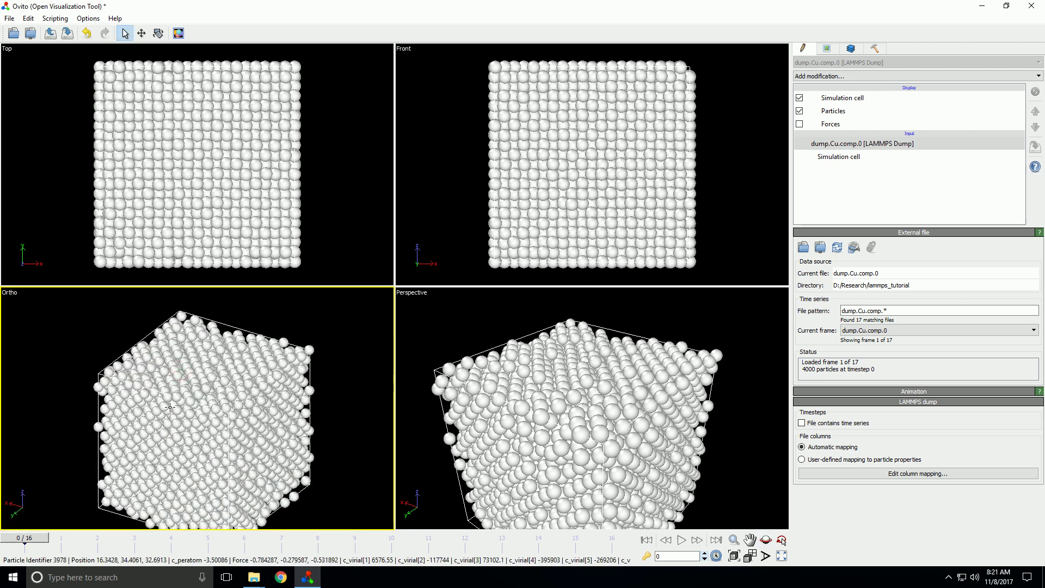
- Maximize the Ortho view, swing the cube's front edge left, and pan it up and sideways
{"action": "left_click", "coordinate": [782, 555]}
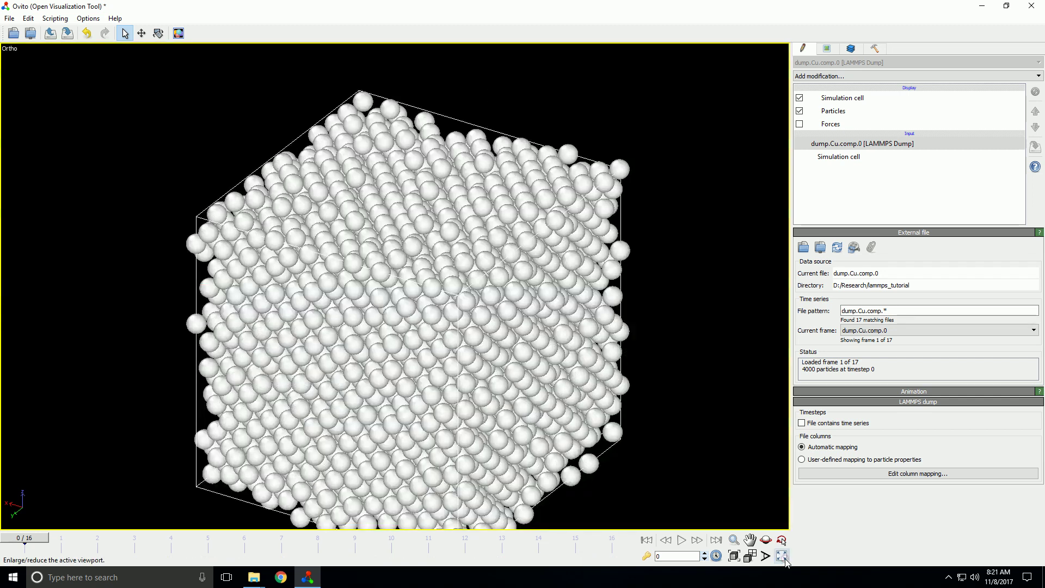
{"action": "scroll", "coordinate": [477, 362], "scroll_direction": "down", "scroll_amount": 2}
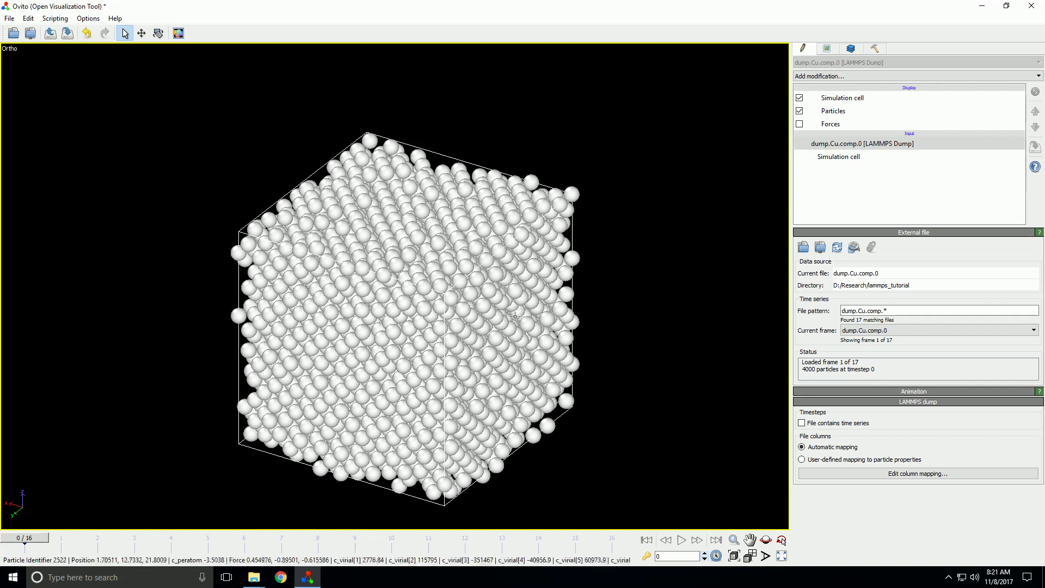
{"action": "left_click_drag", "start_coordinate": [558, 299], "coordinate": [362, 297]}
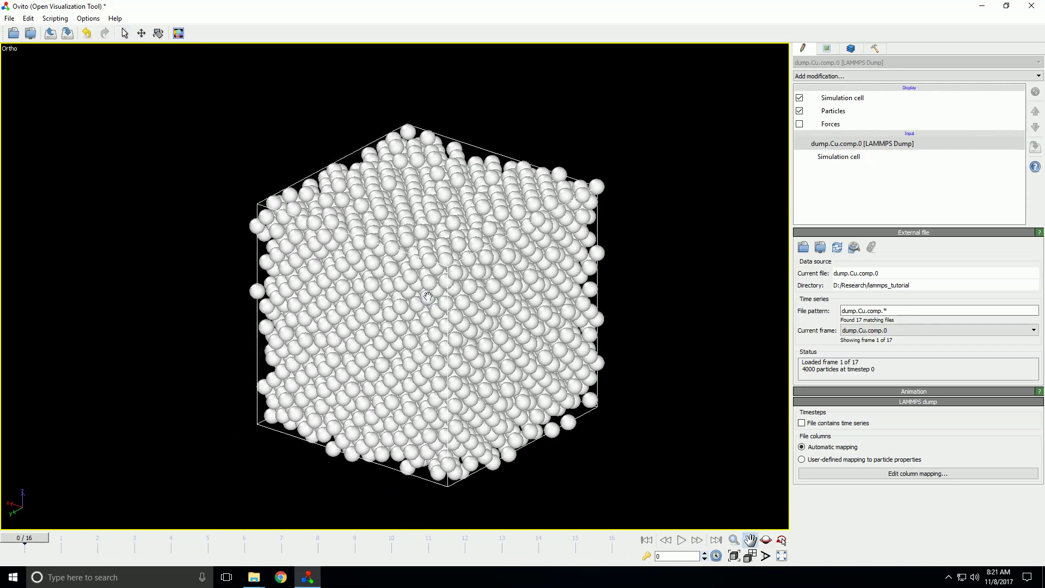
{"action": "left_click_drag", "start_coordinate": [412, 303], "coordinate": [372, 279]}
{"action": "key", "text": "Escape"}
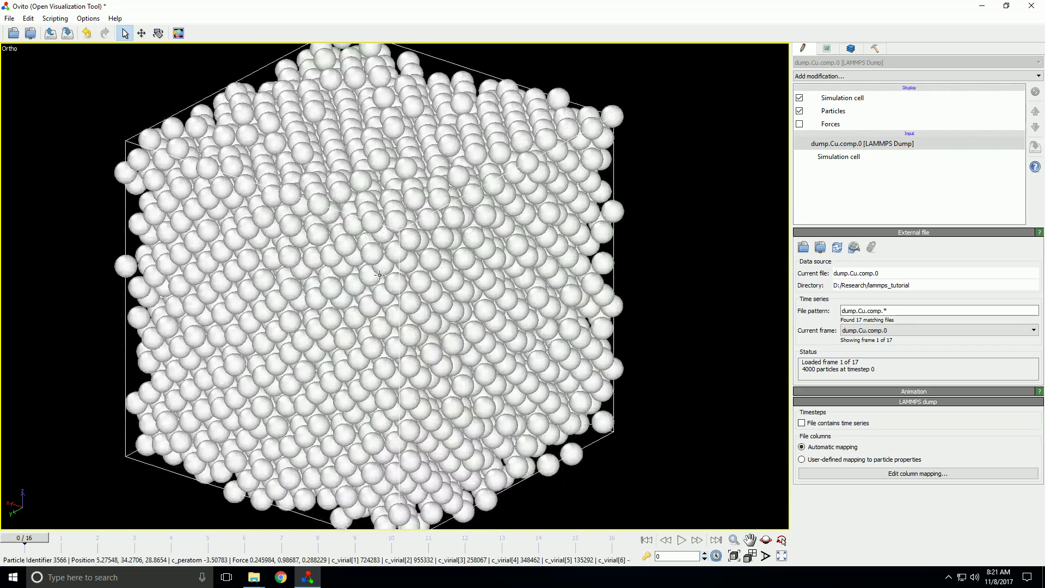
{"action": "scroll", "coordinate": [379, 275], "scroll_direction": "down", "scroll_amount": 1}
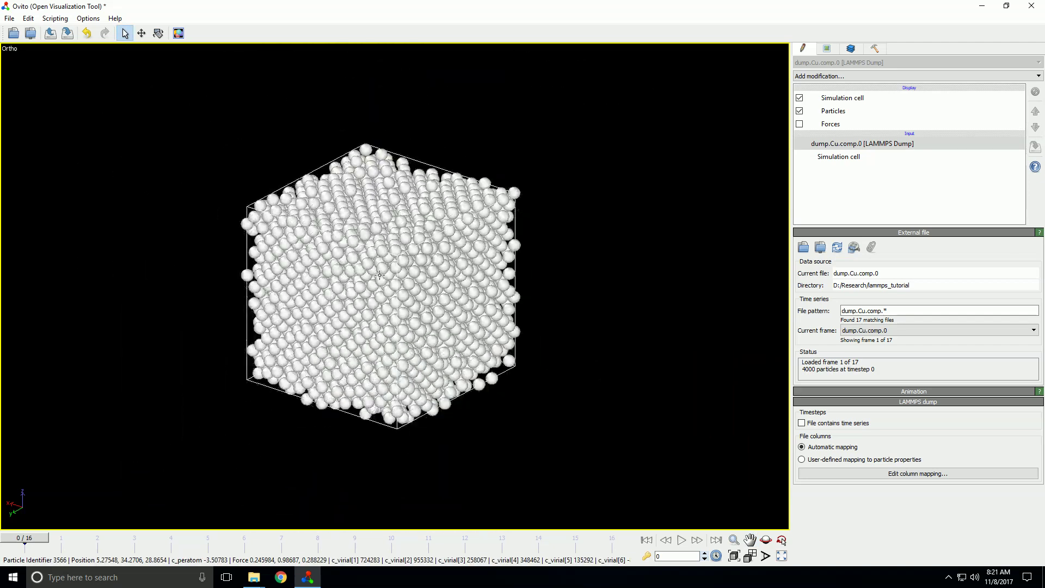
{"action": "scroll", "coordinate": [379, 275], "scroll_direction": "up", "scroll_amount": 3}
{"action": "scroll", "coordinate": [379, 275], "scroll_direction": "down", "scroll_amount": 2}
{"action": "mouse_move", "coordinate": [429, 272]}
{"action": "middle_mouse_down"}
{"action": "mouse_move", "coordinate": [446, 270]}
{"action": "mouse_move", "coordinate": [443, 295]}
{"action": "mouse_move", "coordinate": [508, 271]}
{"action": "mouse_move", "coordinate": [436, 261]}
{"action": "middle_mouse_up"}
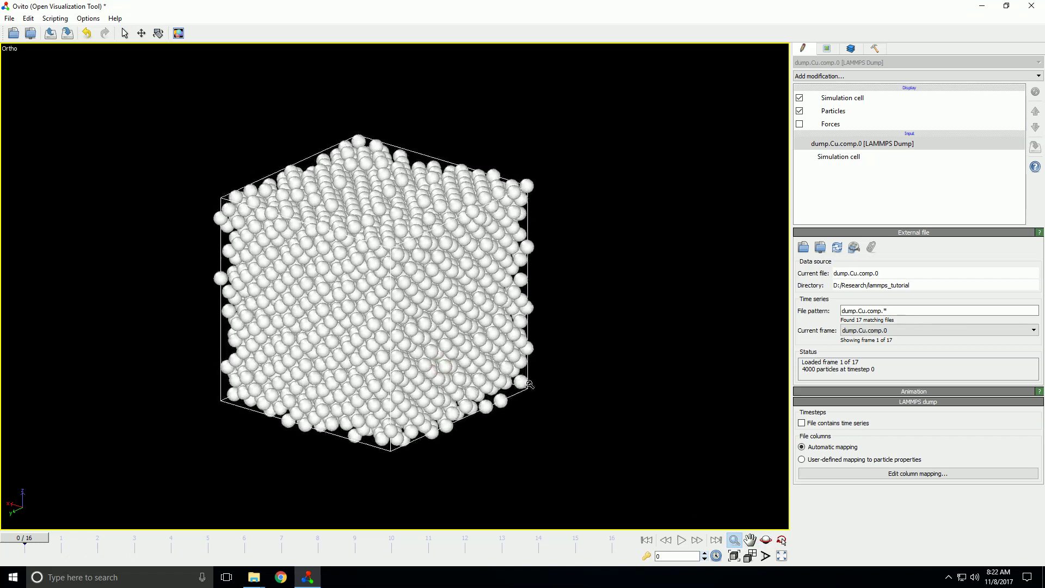
- Zoom in on the cube, back out slightly, and pan it up and left
{"action": "left_click_drag", "start_coordinate": [500, 372], "coordinate": [396, 319]}
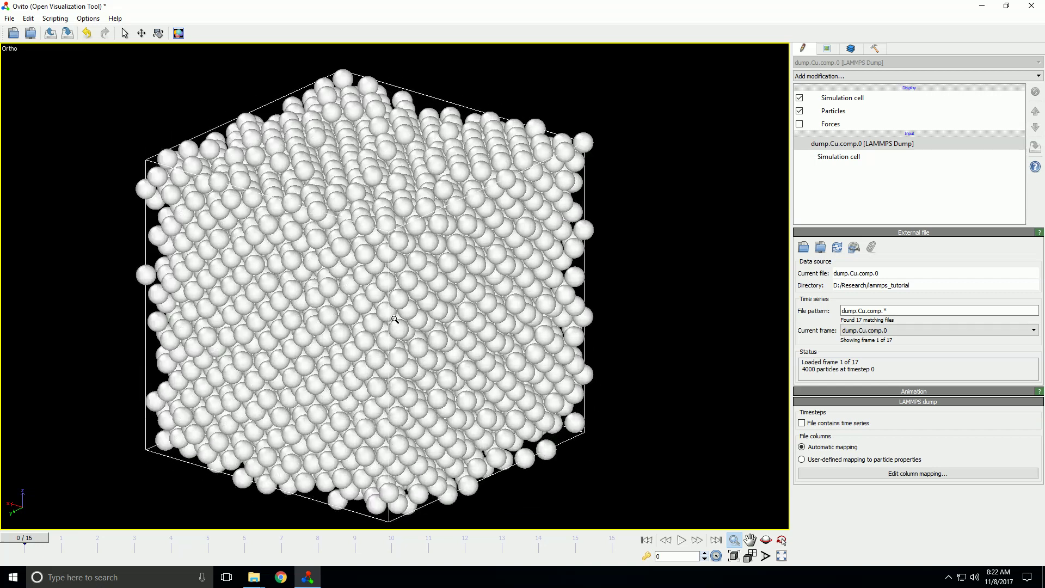
{"action": "left_click_drag", "start_coordinate": [479, 325], "coordinate": [468, 326]}
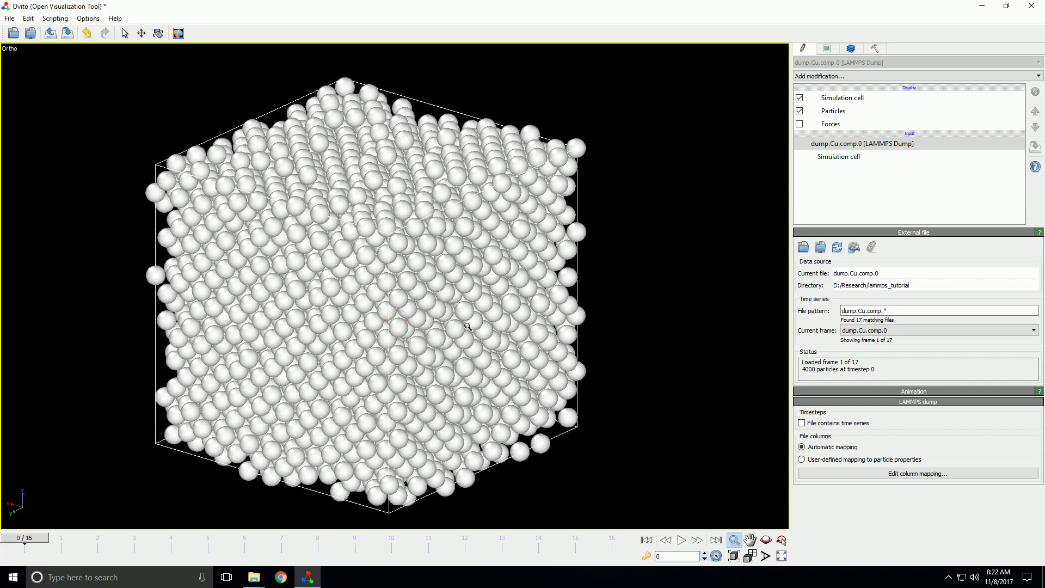
{"action": "left_click", "coordinate": [750, 540]}
{"action": "left_click_drag", "start_coordinate": [659, 435], "coordinate": [642, 424]}
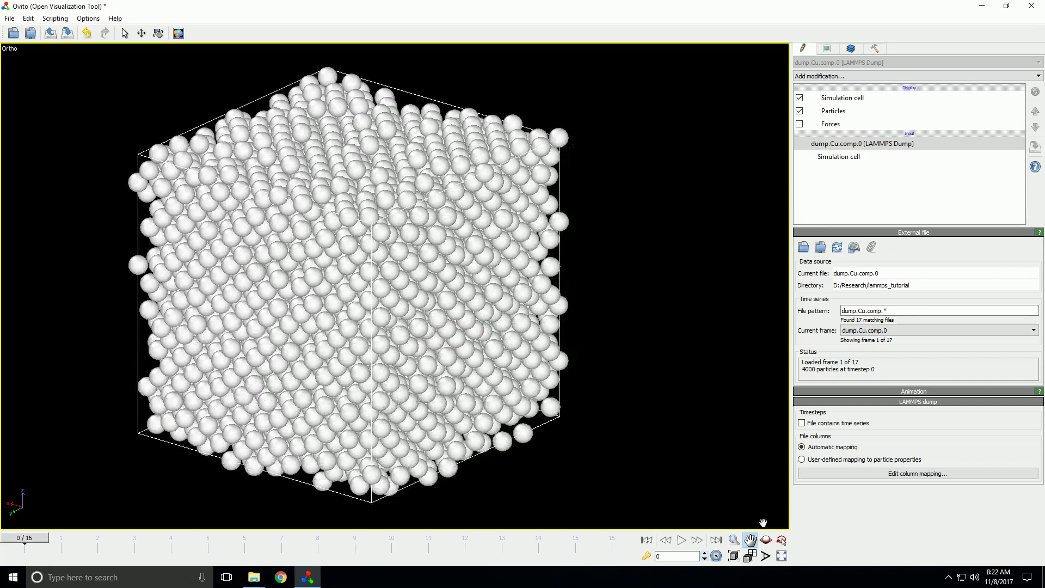
- Try the Pick orbit center and Field of View tools, then restore four viewports
{"action": "left_click", "coordinate": [766, 540]}
{"action": "left_click_drag", "start_coordinate": [399, 345], "coordinate": [407, 343]}
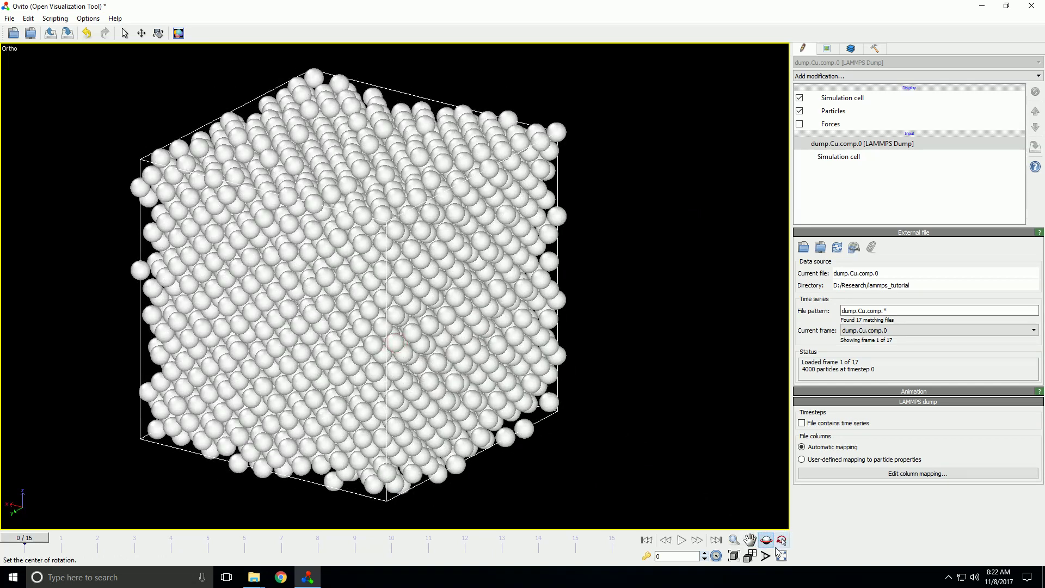
{"action": "right_click", "coordinate": [658, 482]}
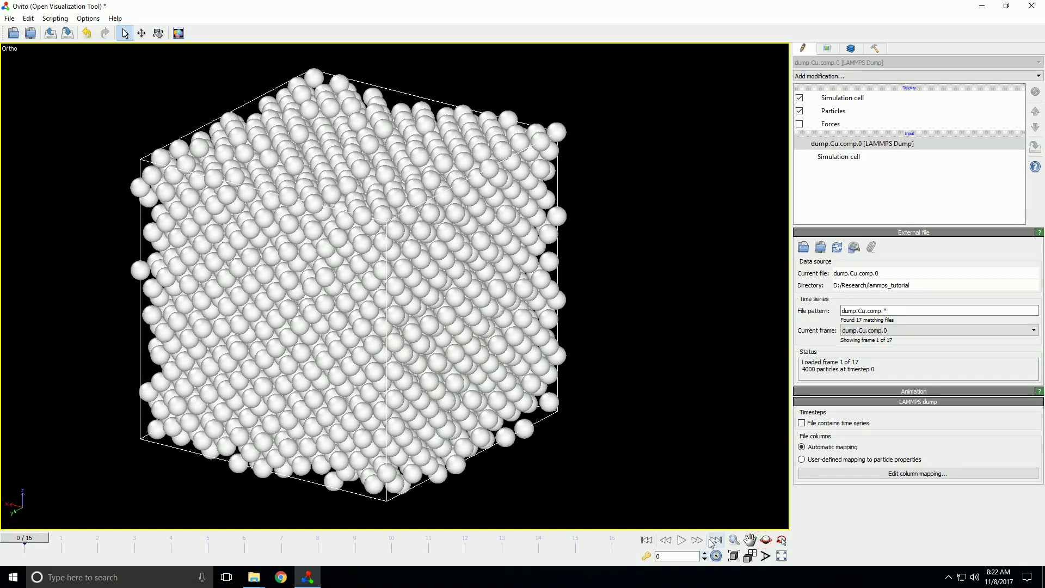
{"action": "left_click", "coordinate": [767, 556]}
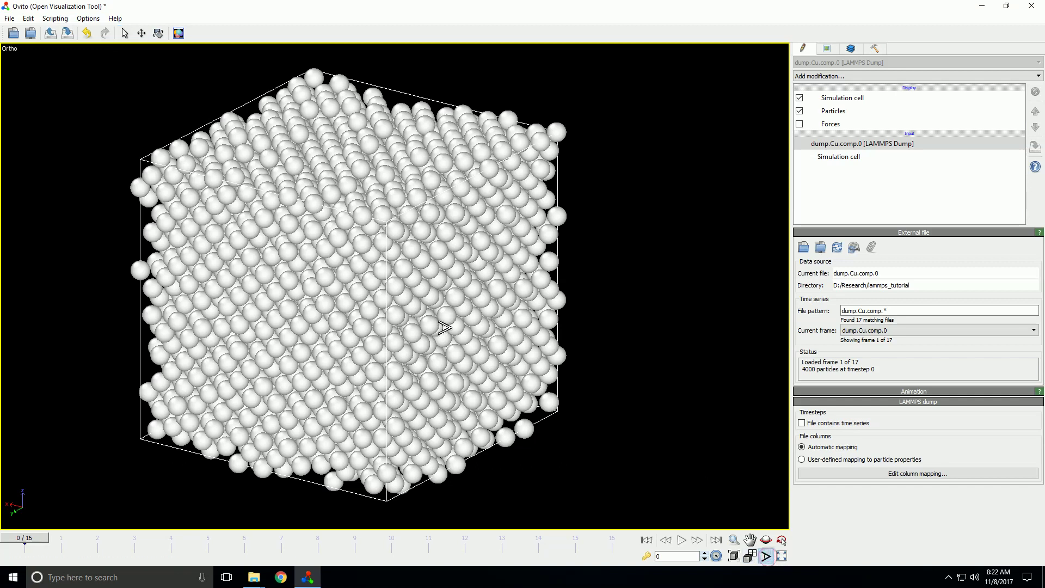
{"action": "left_click_drag", "start_coordinate": [443, 327], "coordinate": [400, 305]}
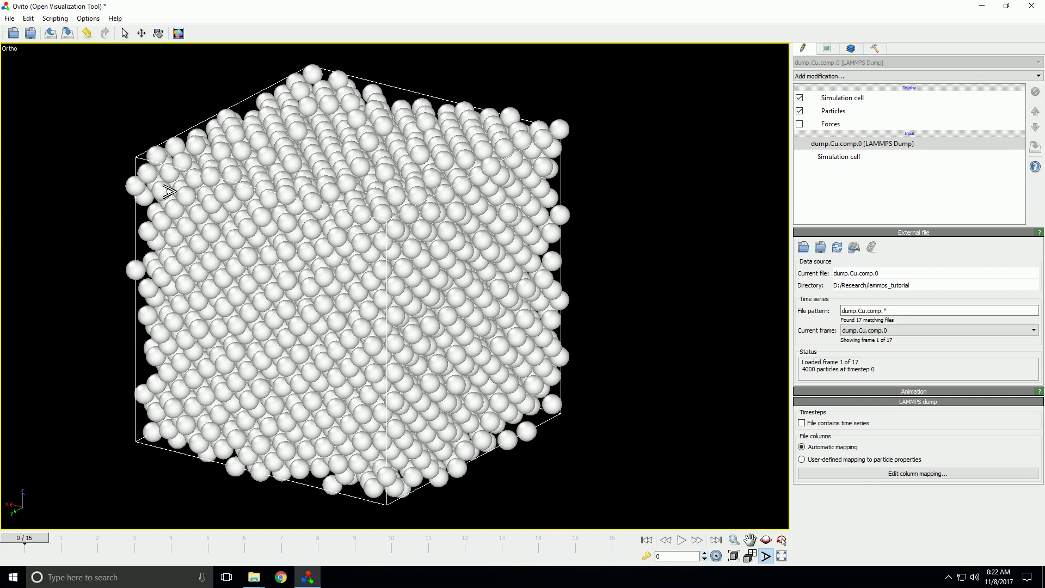
{"action": "left_click", "coordinate": [782, 556]}
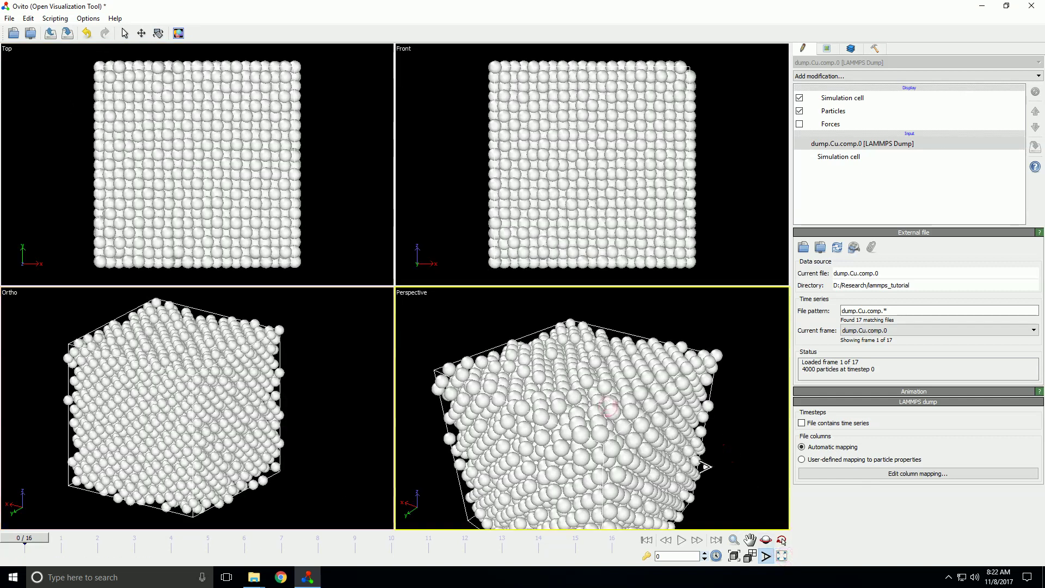
- Maximize the Perspective view, vary its field of view, orbit the cube, then maximize Ortho instead
{"action": "left_click", "coordinate": [781, 556]}
{"action": "mouse_move", "coordinate": [522, 424]}
{"action": "left_mouse_down"}
{"action": "mouse_move", "coordinate": [537, 477]}
{"action": "mouse_move", "coordinate": [430, 343]}
{"action": "mouse_move", "coordinate": [401, 345]}
{"action": "mouse_move", "coordinate": [409, 360]}
{"action": "mouse_move", "coordinate": [469, 382]}
{"action": "mouse_move", "coordinate": [439, 362]}
{"action": "mouse_move", "coordinate": [435, 341]}
{"action": "mouse_move", "coordinate": [617, 458]}
{"action": "left_mouse_up"}
{"action": "left_click", "coordinate": [766, 556]}
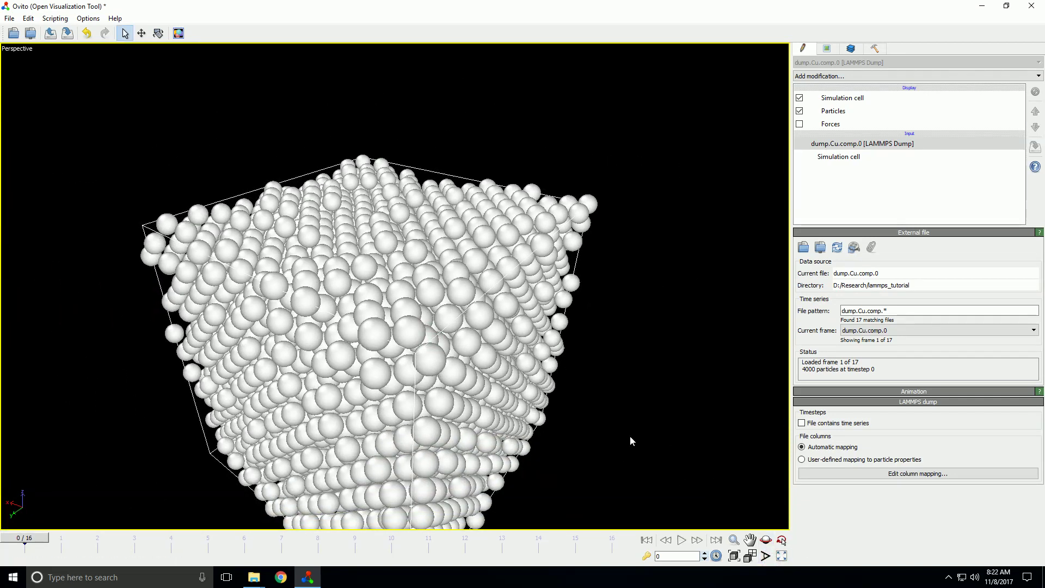
{"action": "mouse_move", "coordinate": [530, 187]}
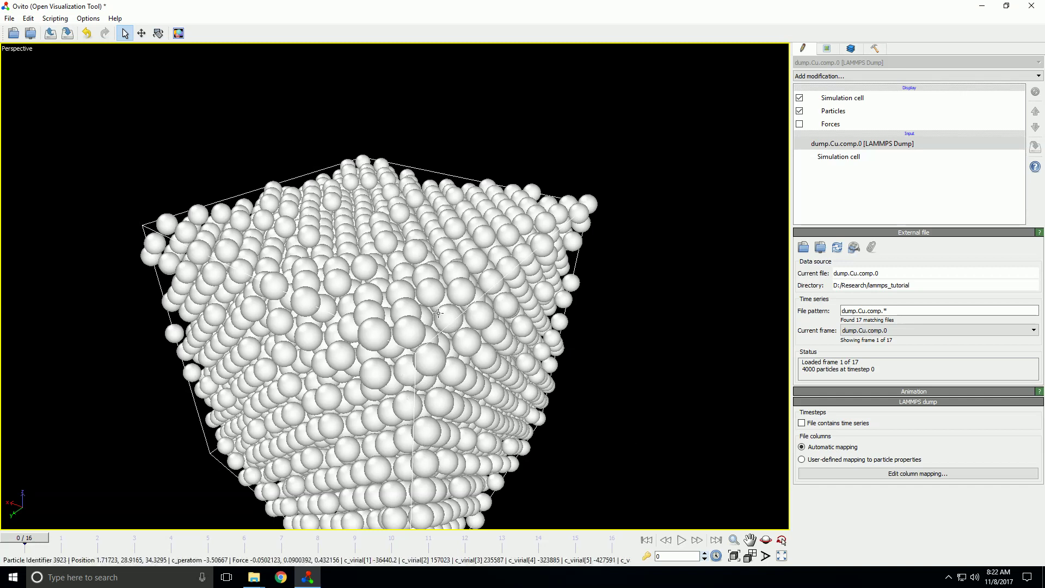
{"action": "left_click_drag", "start_coordinate": [531, 187], "coordinate": [713, 412]}
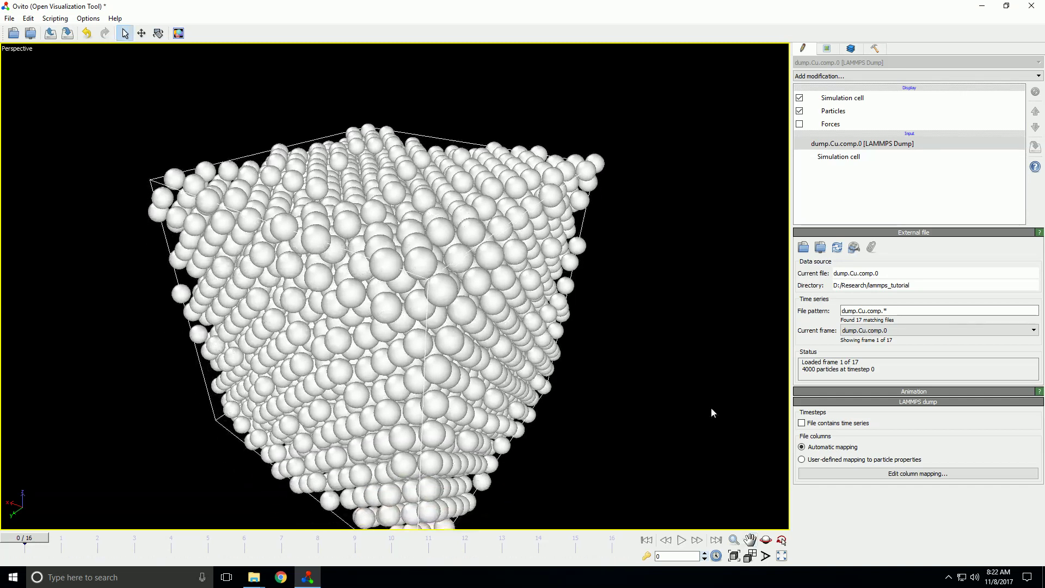
{"action": "left_click", "coordinate": [782, 556]}
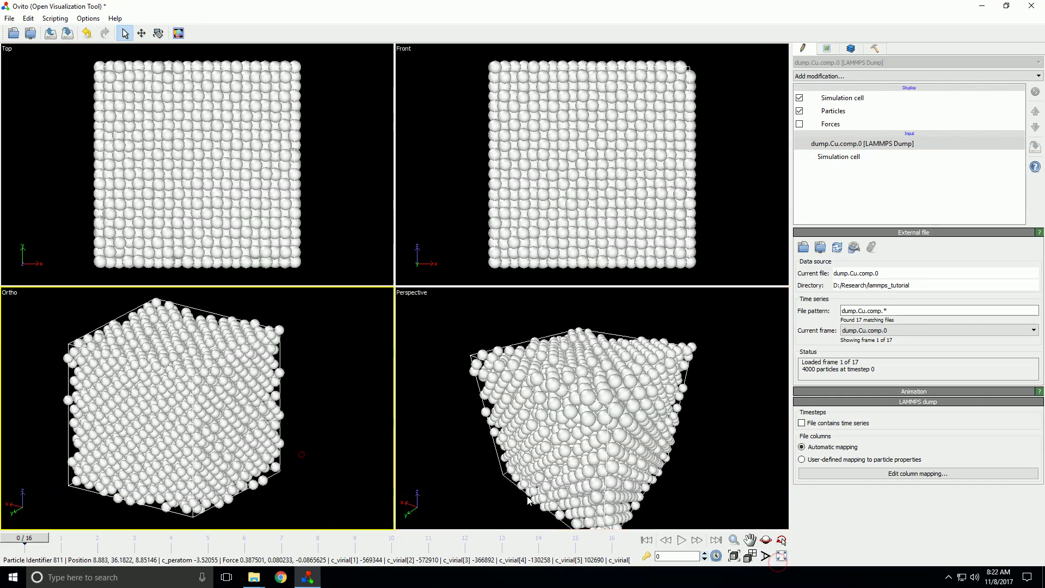
{"action": "left_click", "coordinate": [782, 556]}
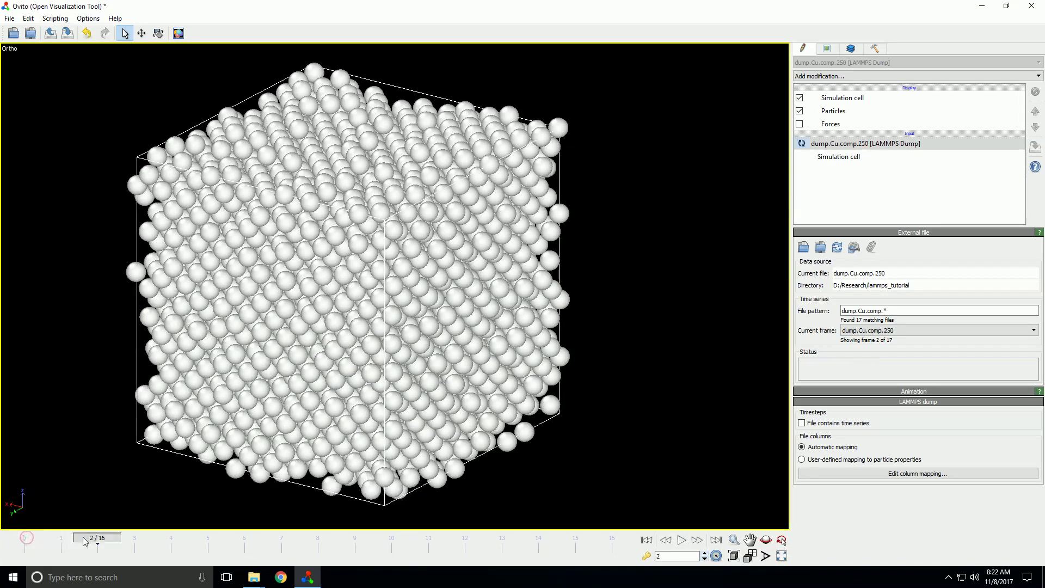
- Scrub, play and step back through the 17-frame series to dump.Cu.comp.0
{"action": "left_click_drag", "start_coordinate": [85, 540], "coordinate": [24, 541]}
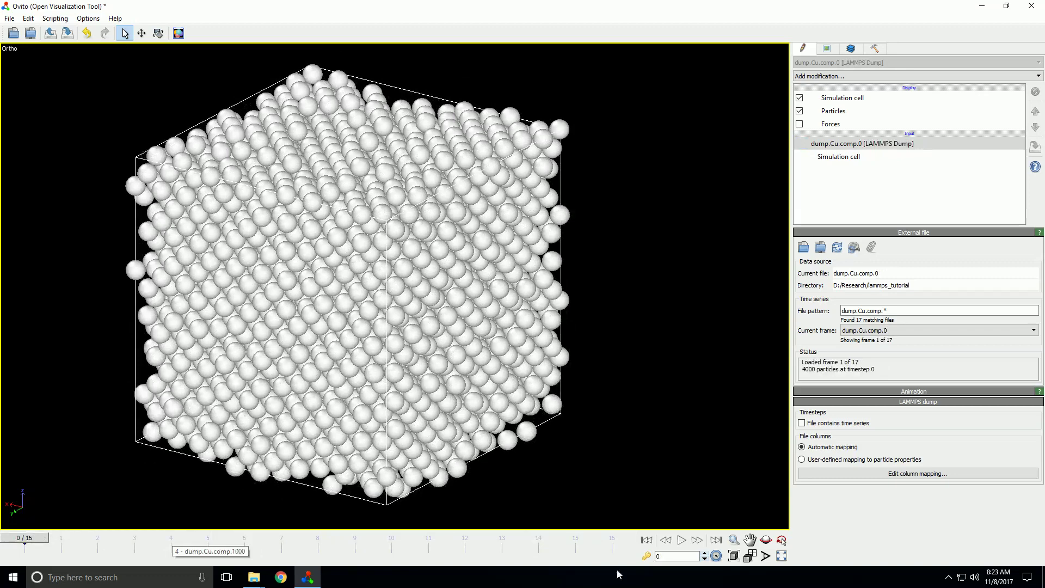
{"action": "left_click", "coordinate": [688, 541]}
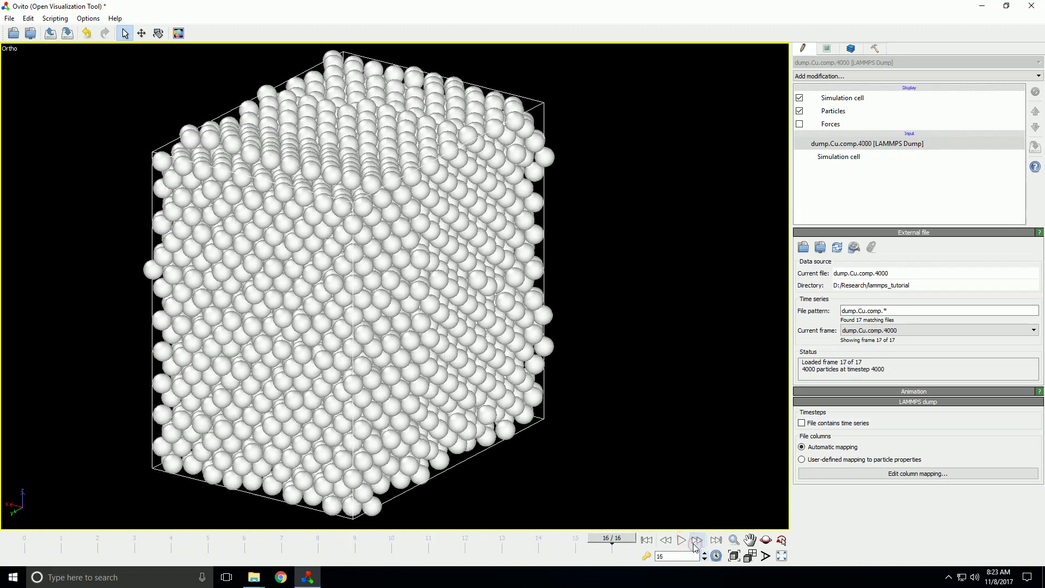
{"action": "left_click", "coordinate": [665, 539]}
{"action": "left_click", "coordinate": [665, 540]}
{"action": "left_click", "coordinate": [665, 540]}
{"action": "left_click", "coordinate": [666, 540]}
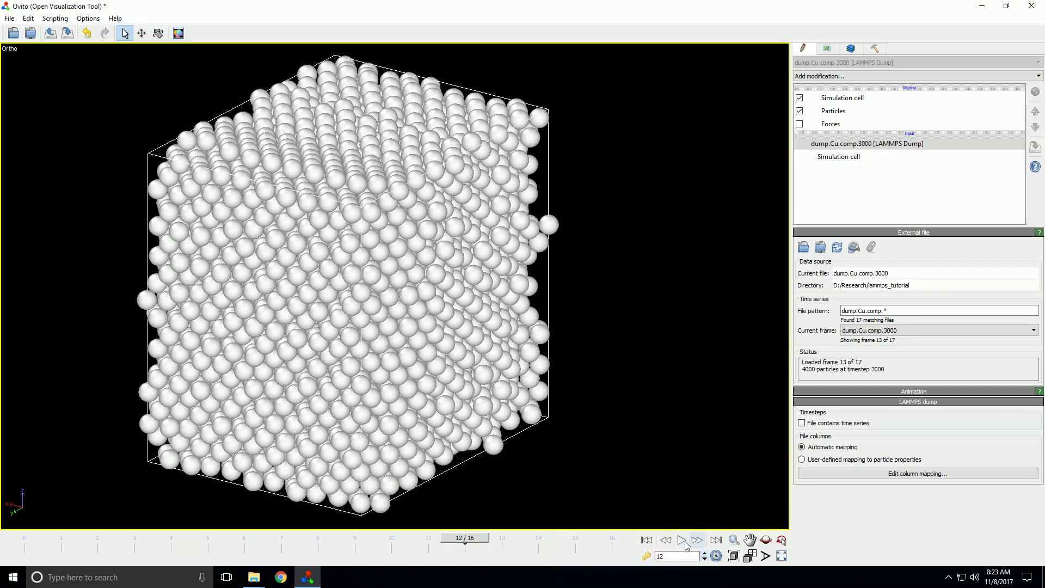
{"action": "left_click", "coordinate": [716, 539]}
{"action": "left_click", "coordinate": [646, 539]}
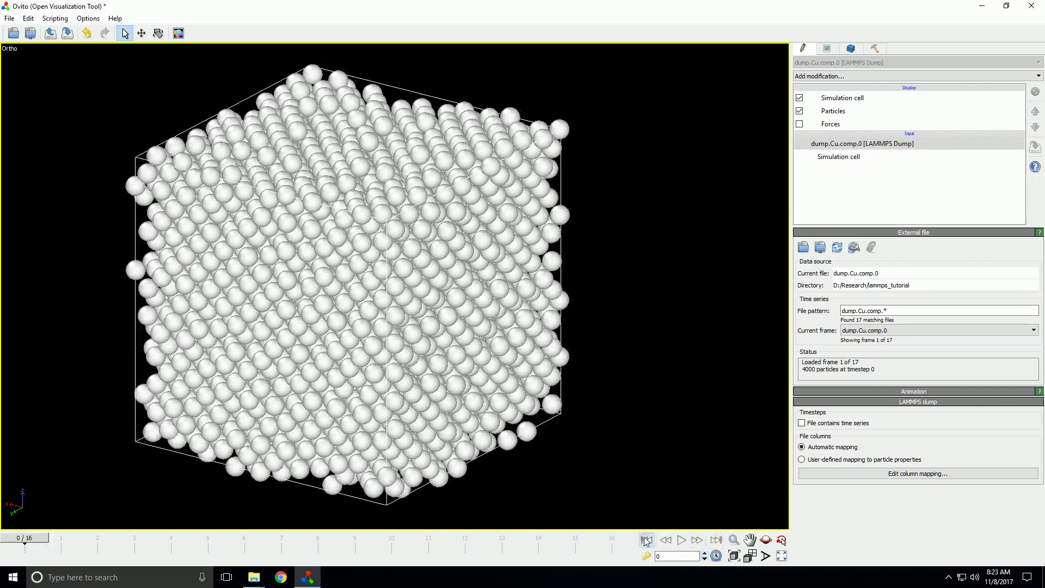
{"action": "left_click_drag", "start_coordinate": [527, 435], "coordinate": [326, 305]}
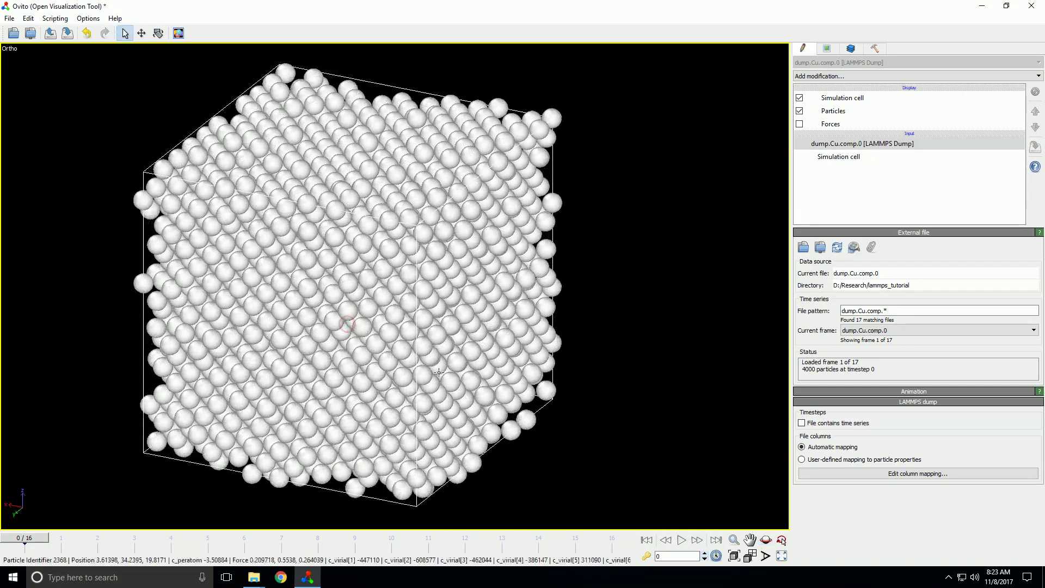
- Check the Animation Settings at 10 frames per second and orbit the cube view
{"action": "left_click", "coordinate": [717, 556]}
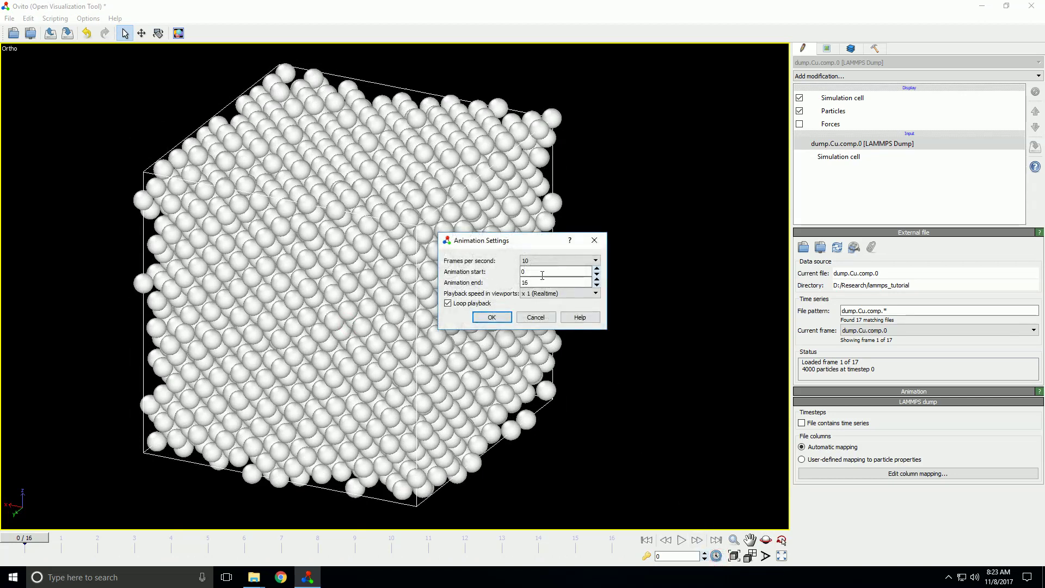
{"action": "left_click", "coordinate": [491, 317]}
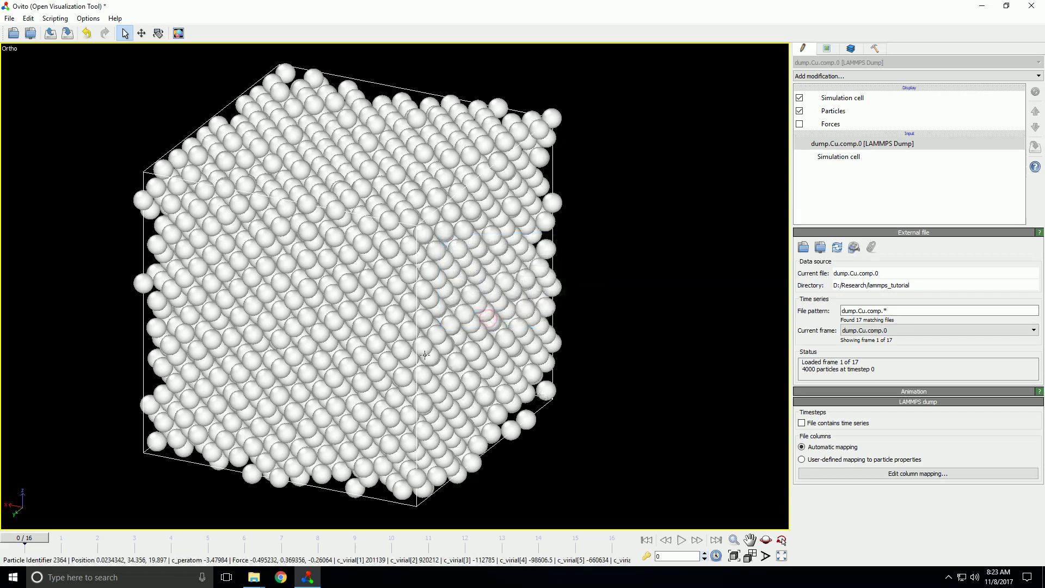
{"action": "scroll", "coordinate": [425, 355], "scroll_direction": "down", "scroll_amount": 3}
{"action": "left_click_drag", "start_coordinate": [424, 354], "coordinate": [419, 349]}
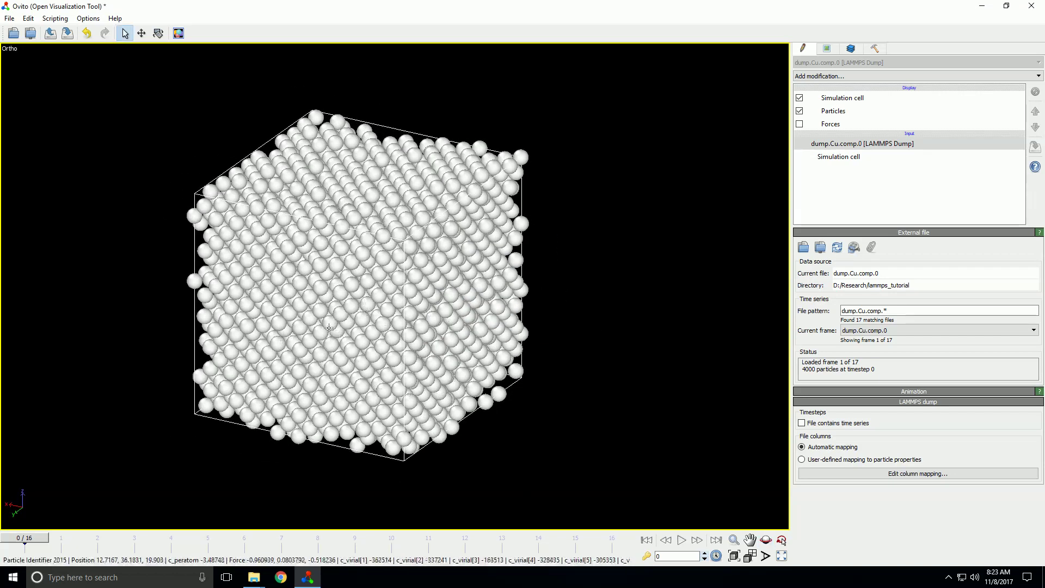
- Refit and pan the cube in Ortho, restore four viewports, and zoom all viewports to extents
{"action": "left_click", "coordinate": [735, 560]}
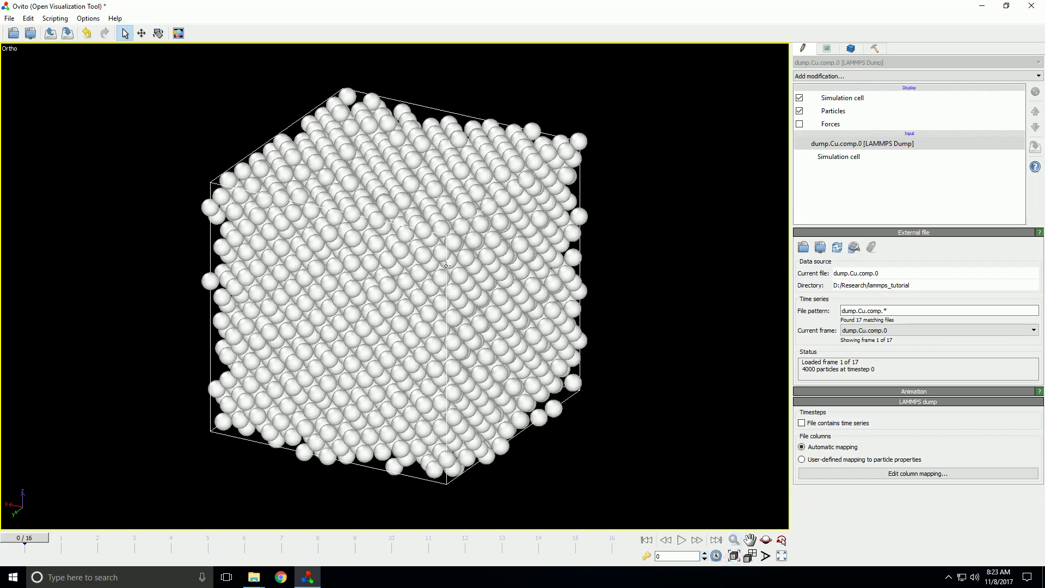
{"action": "scroll", "coordinate": [560, 291], "scroll_direction": "down", "scroll_amount": 4}
{"action": "middle_click_drag", "start_coordinate": [560, 290], "coordinate": [404, 289]}
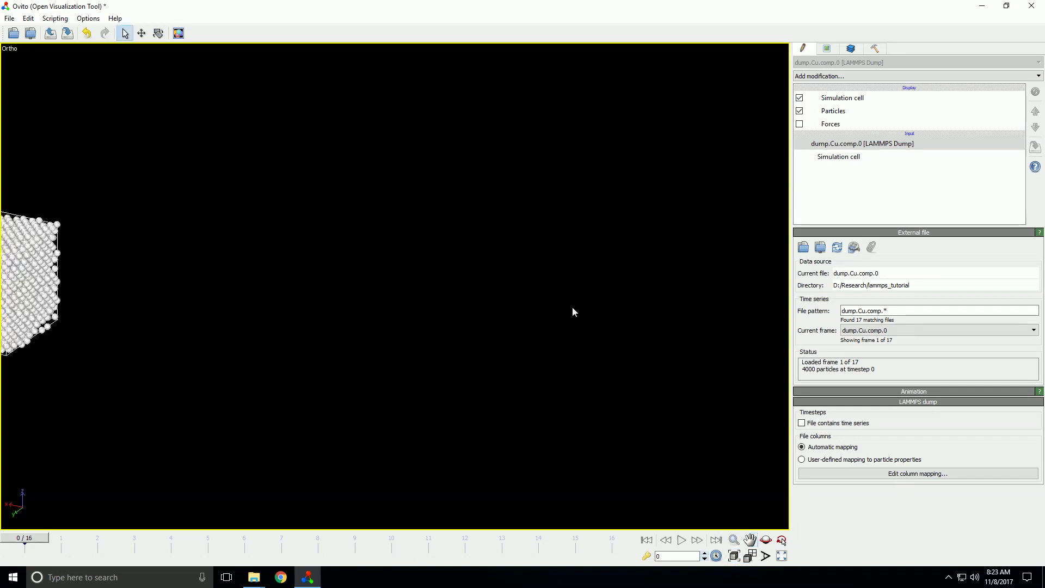
{"action": "left_click", "coordinate": [735, 556]}
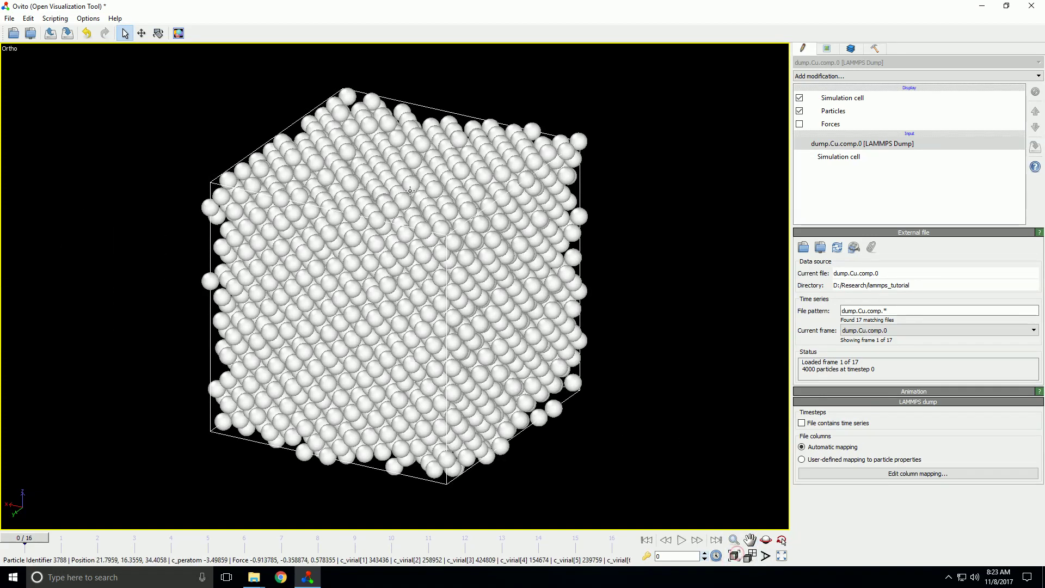
{"action": "left_click", "coordinate": [781, 557]}
{"action": "left_click", "coordinate": [749, 557]}
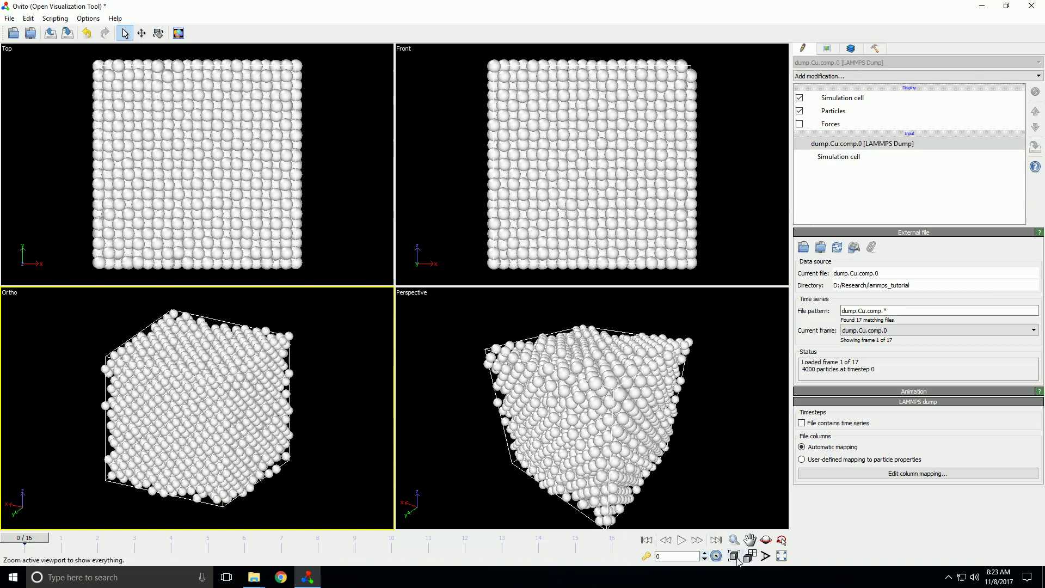
- Activate the Perspective view, then the Ortho view, and maximize Ortho
{"action": "left_click", "coordinate": [665, 447]}
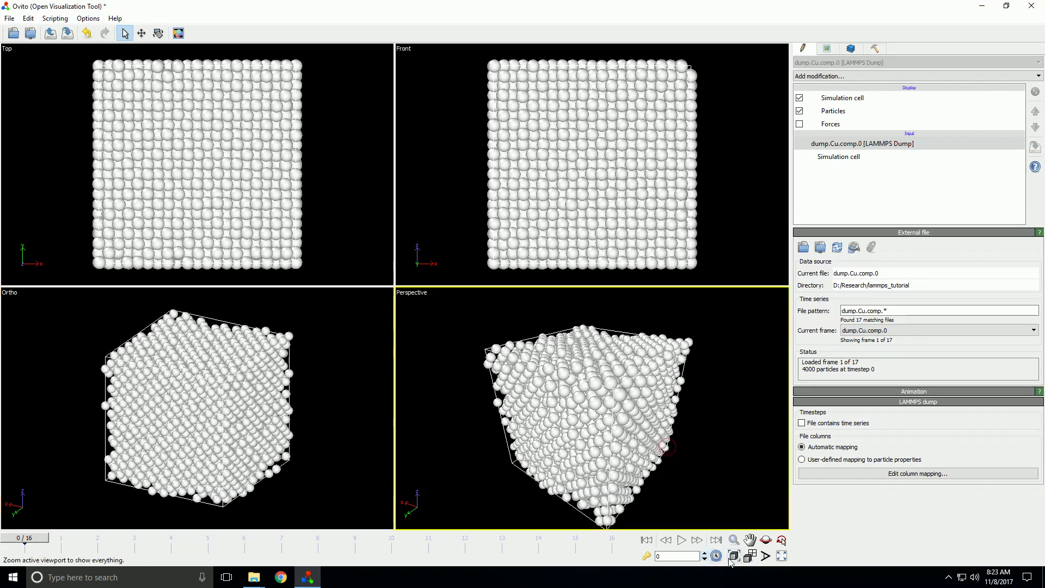
{"action": "mouse_move", "coordinate": [653, 388]}
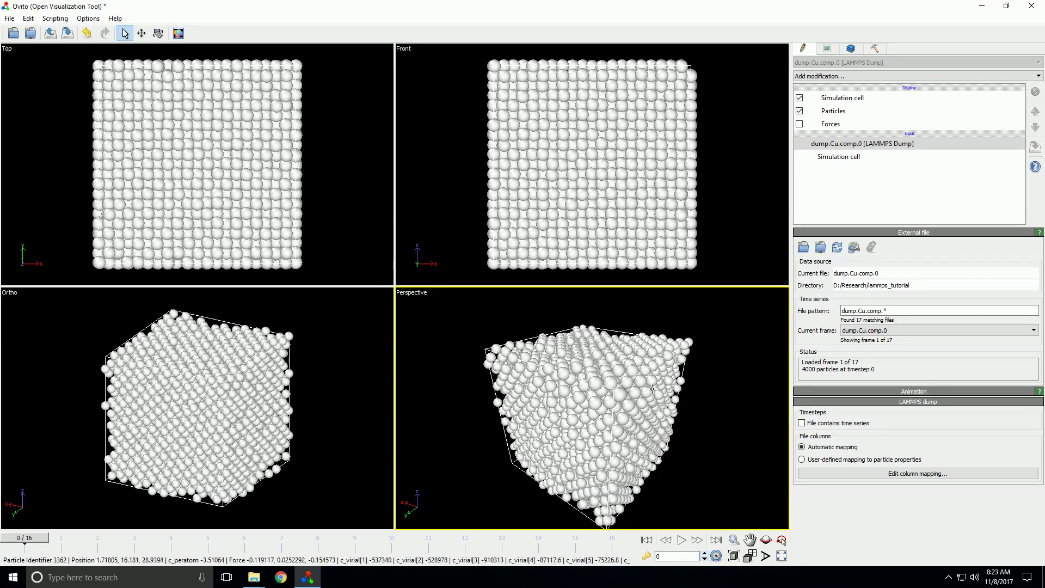
{"action": "left_click", "coordinate": [274, 356]}
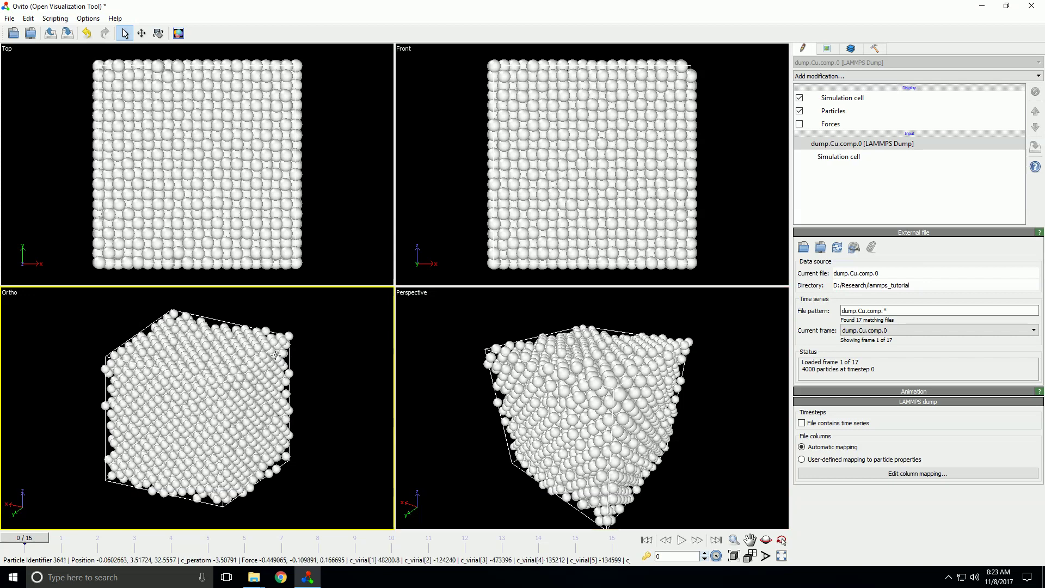
{"action": "left_click", "coordinate": [782, 555]}
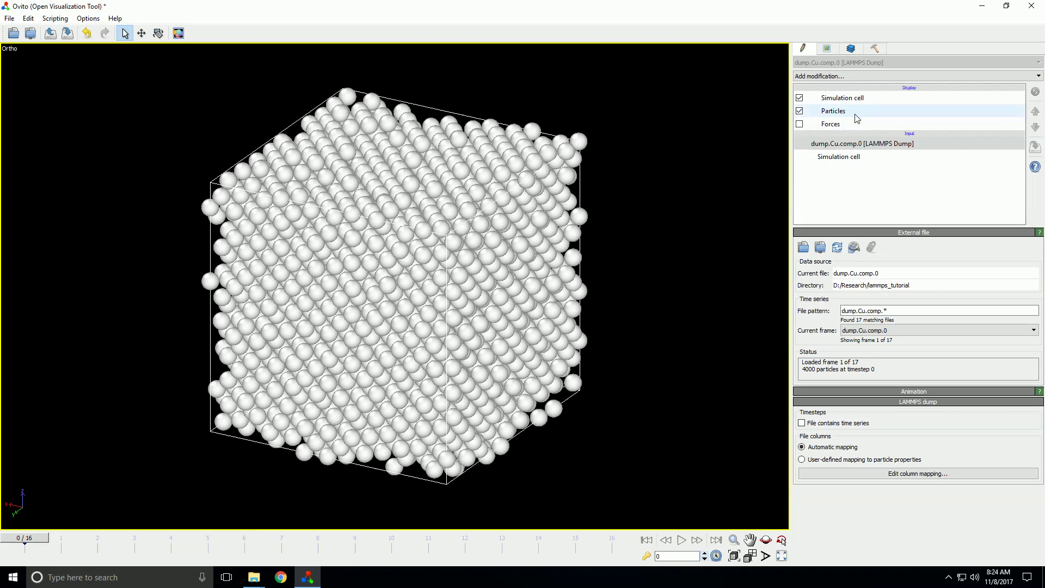
- Browse the Simulation cell, Particles and Forces display settings in the pipeline
{"action": "left_click", "coordinate": [879, 99]}
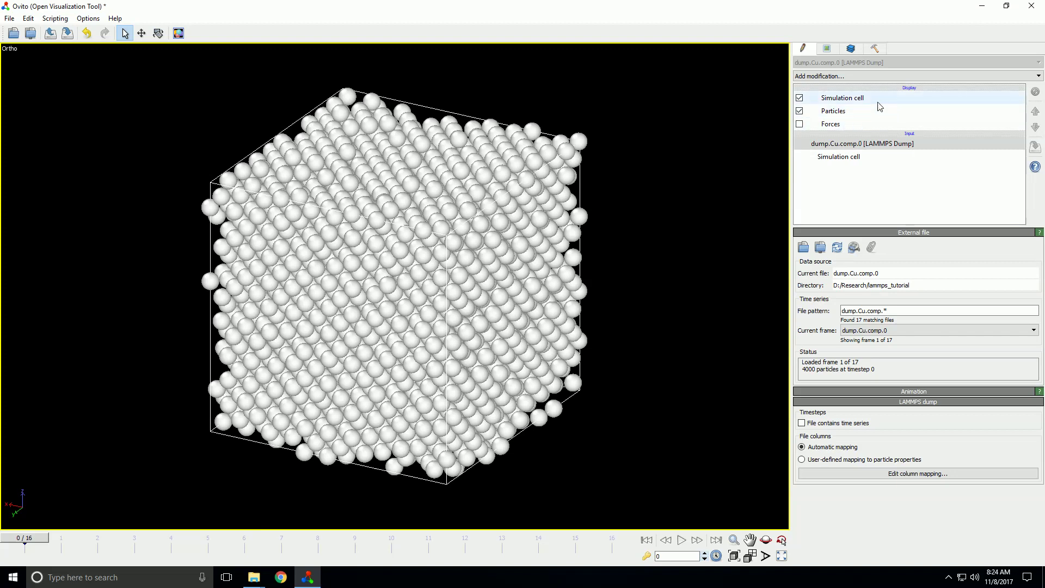
{"action": "left_click", "coordinate": [850, 111]}
{"action": "left_click", "coordinate": [834, 125]}
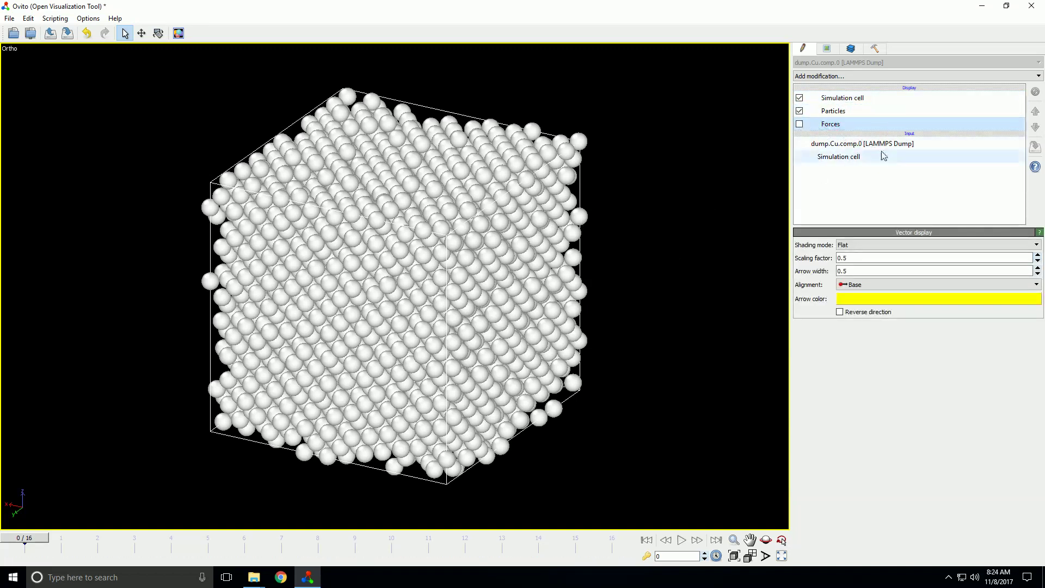
{"action": "left_click", "coordinate": [841, 100]}
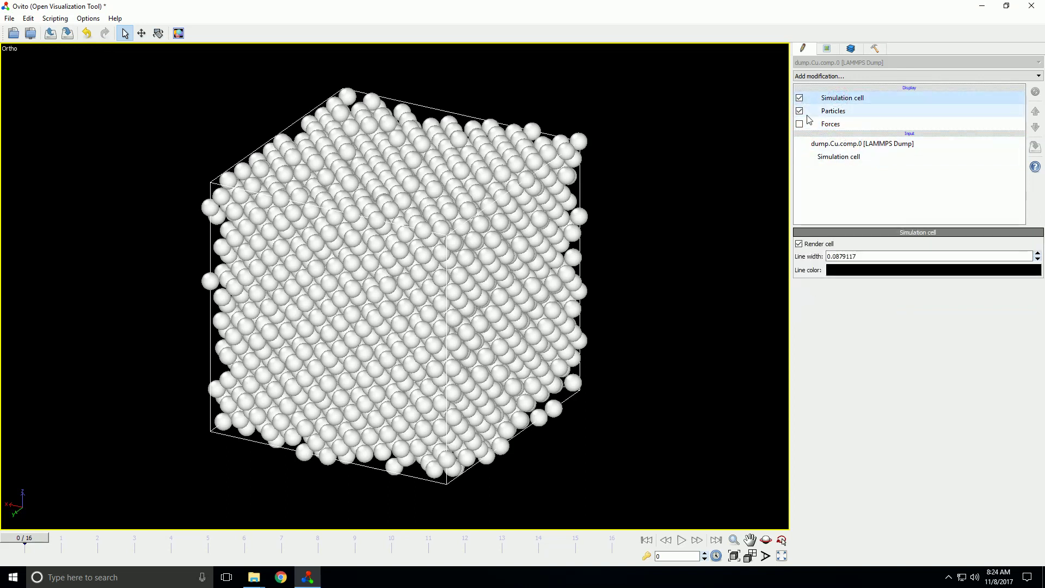
- Hide and re-show the simulation cell outline and the particle spheres
{"action": "left_click", "coordinate": [800, 98]}
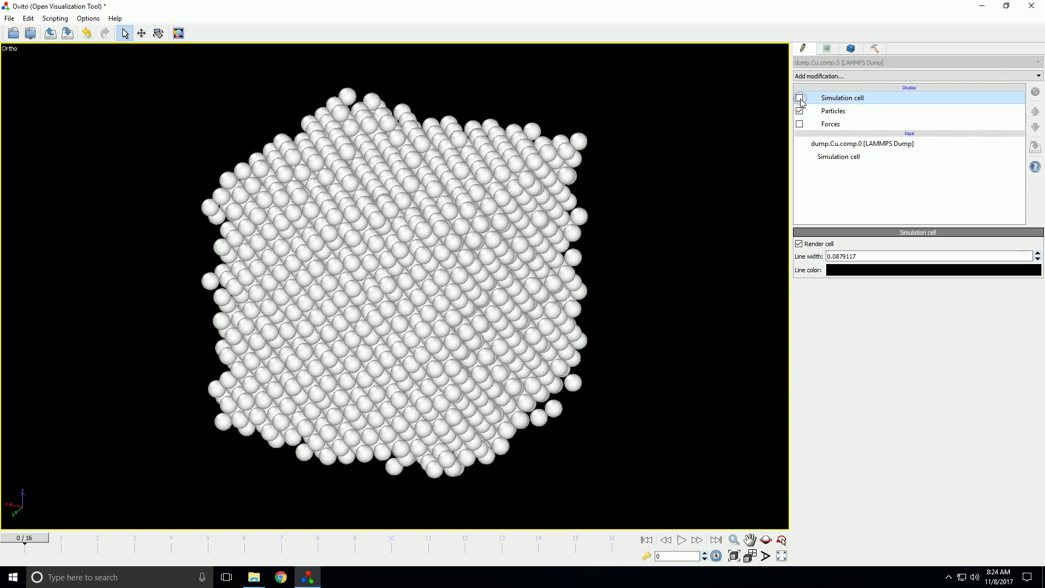
{"action": "left_click", "coordinate": [800, 99]}
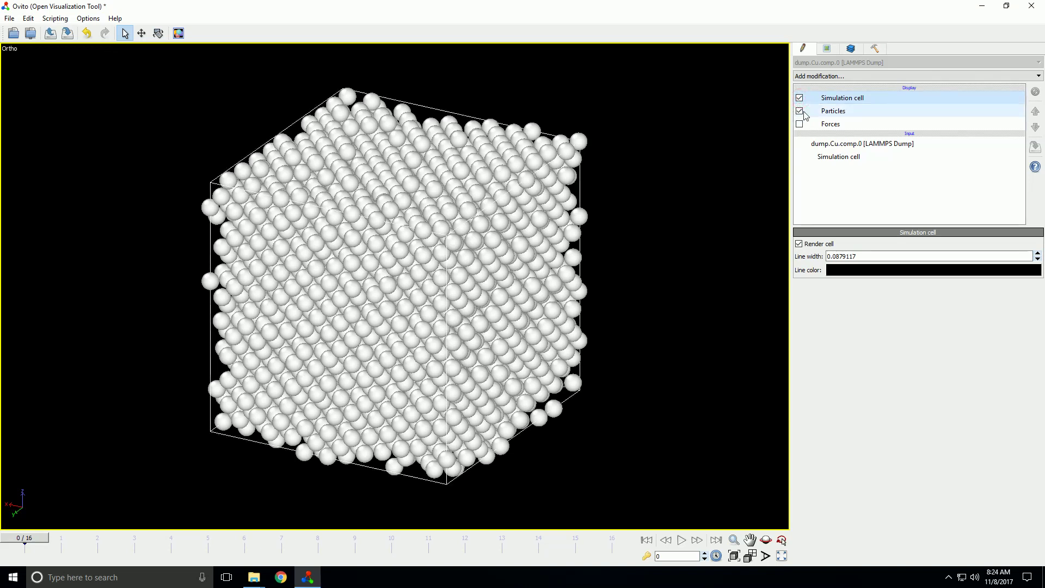
{"action": "left_click", "coordinate": [799, 111]}
{"action": "left_click", "coordinate": [799, 111]}
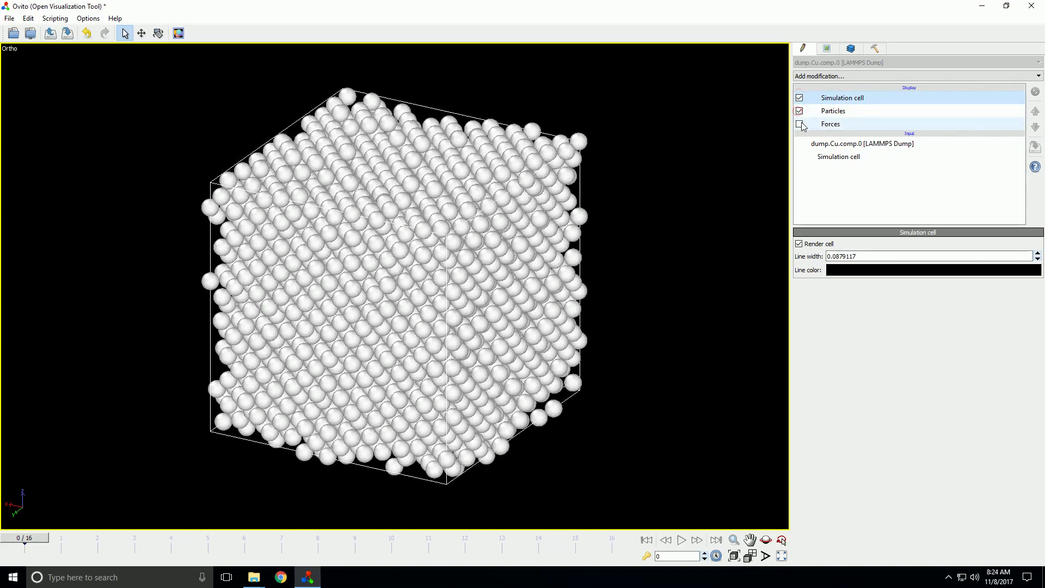
- Turn on force arrows, hide spheres to inspect them, then restore spheres and hide forces
{"action": "left_click", "coordinate": [799, 124]}
{"action": "left_click", "coordinate": [805, 112]}
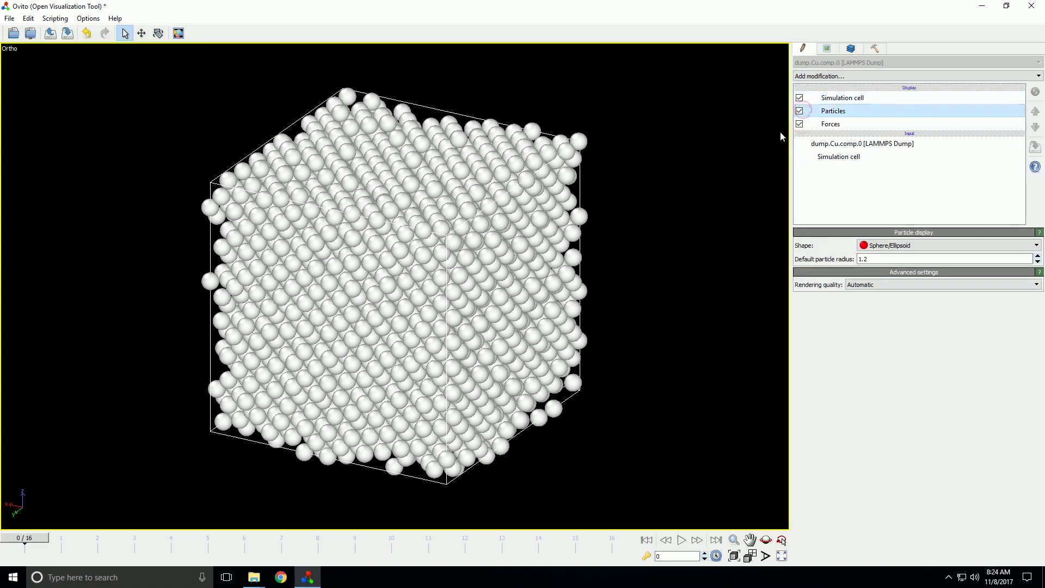
{"action": "left_click", "coordinate": [799, 111]}
{"action": "left_click_drag", "start_coordinate": [670, 203], "coordinate": [498, 261]}
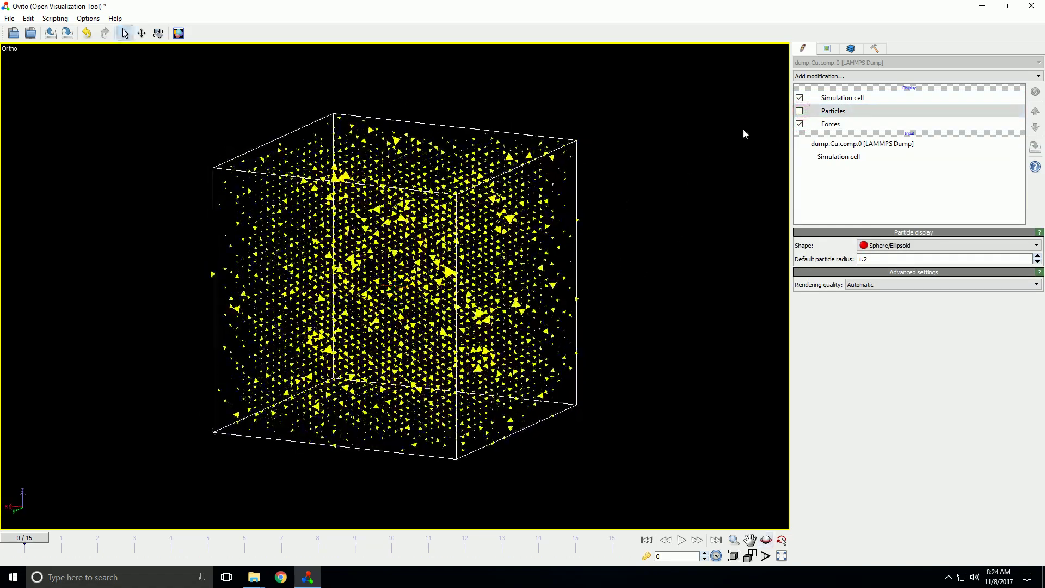
{"action": "left_click", "coordinate": [799, 111]}
{"action": "left_click_drag", "start_coordinate": [610, 186], "coordinate": [740, 133]}
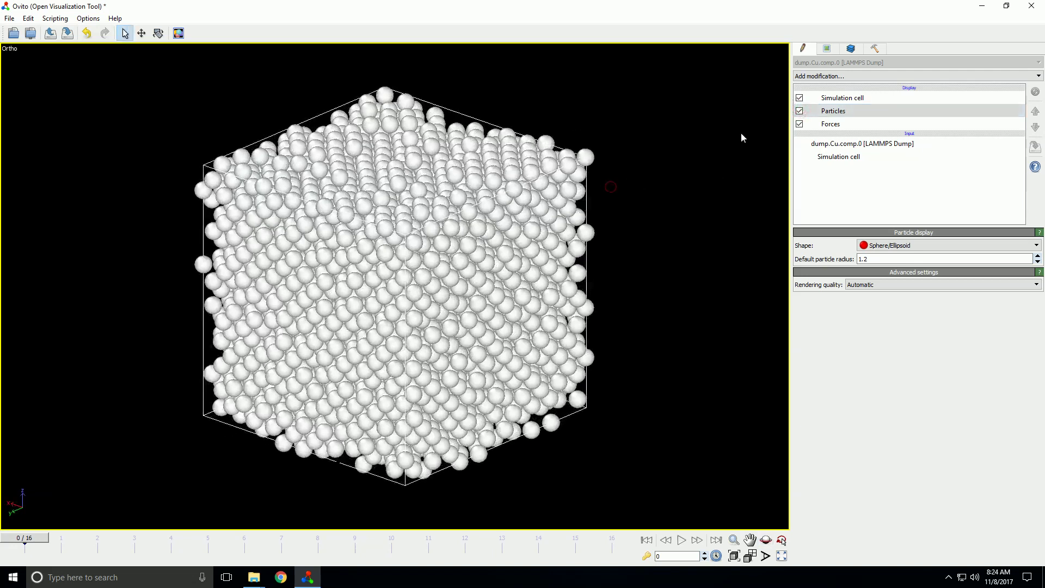
{"action": "left_click", "coordinate": [800, 124]}
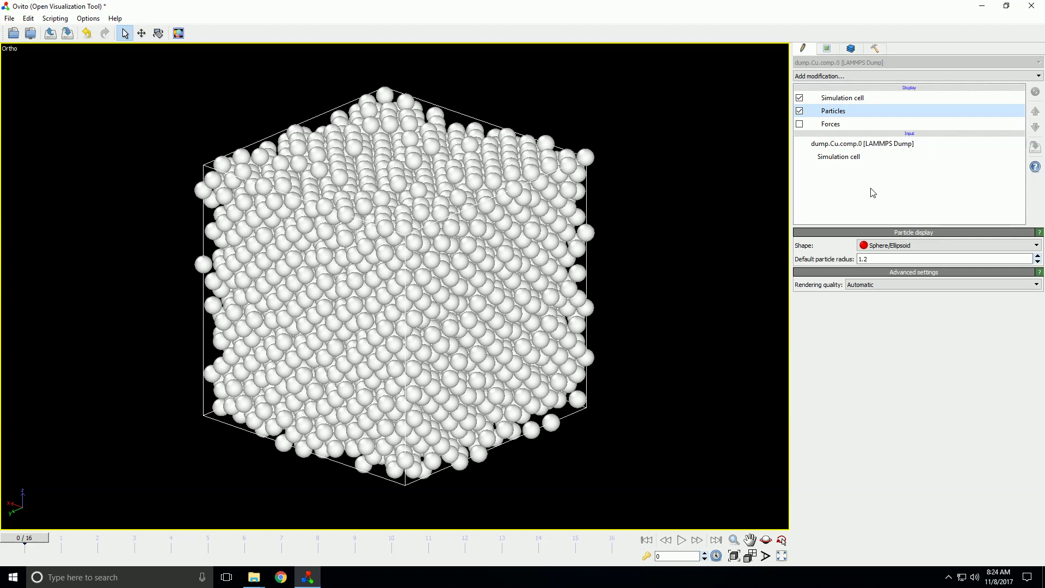
- Inspect the dump.Cu.comp.0 file details and the simulation cell's 36.2998 cubic box
{"action": "left_click", "coordinate": [849, 144]}
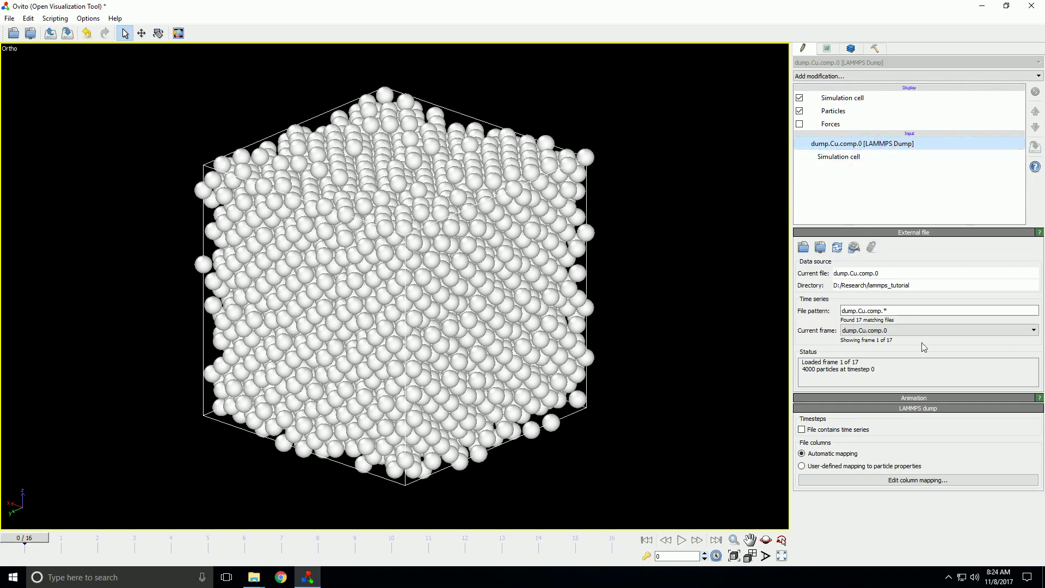
{"action": "left_click", "coordinate": [865, 156]}
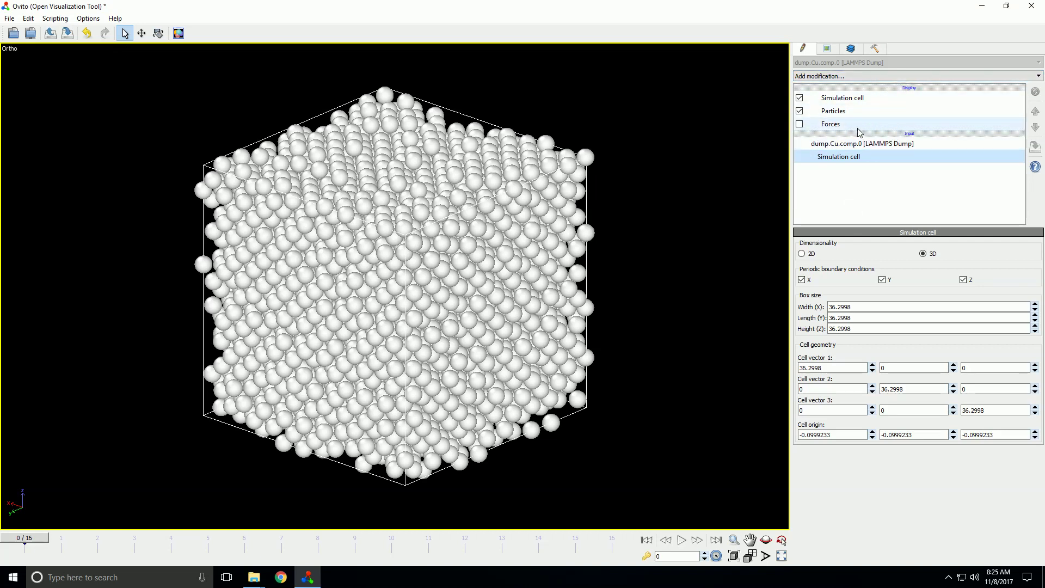
{"action": "left_click", "coordinate": [875, 76]}
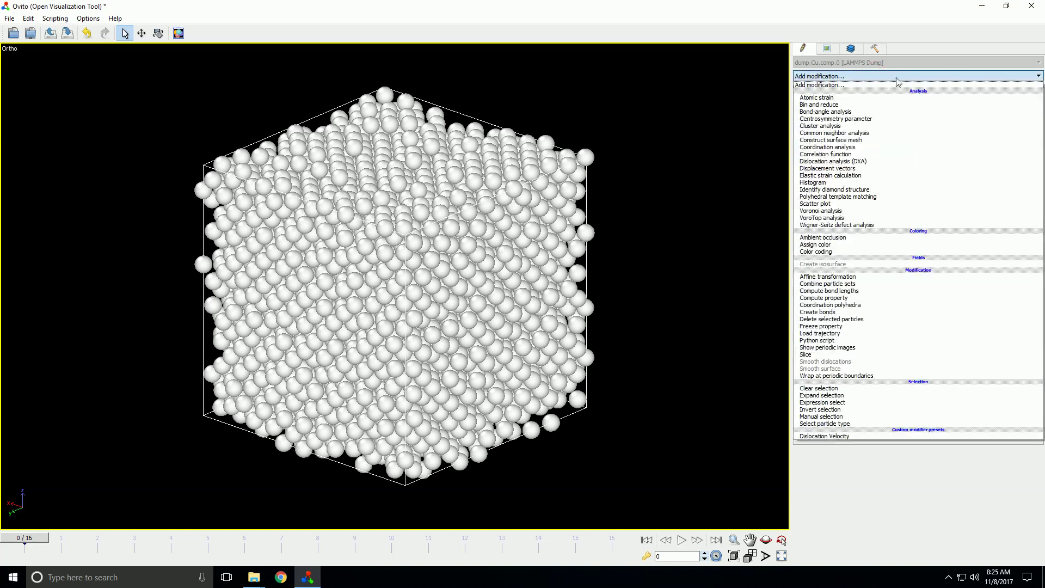
- Add a 12-neighbor Centrosymmetry parameter modifier and Viridis Color coding by centrosymmetry
{"action": "left_click", "coordinate": [833, 119]}
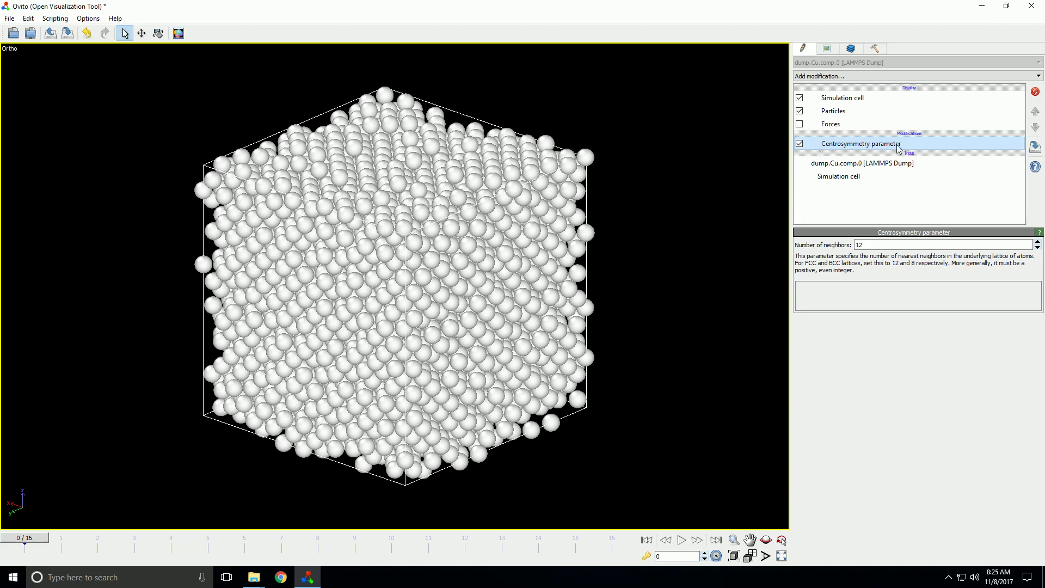
{"action": "left_click", "coordinate": [842, 76]}
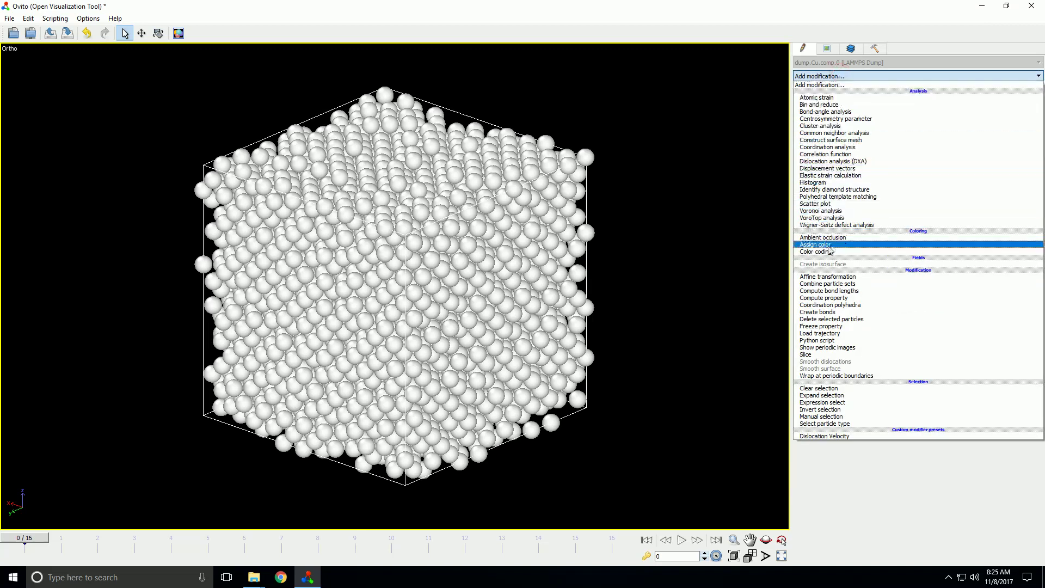
{"action": "left_click", "coordinate": [837, 252]}
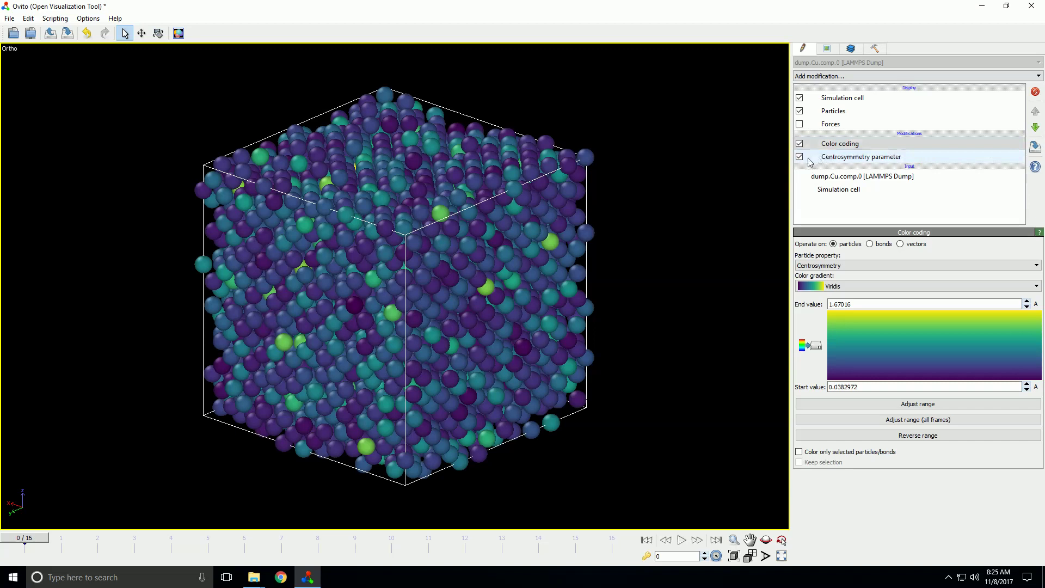
{"action": "left_click", "coordinate": [913, 158]}
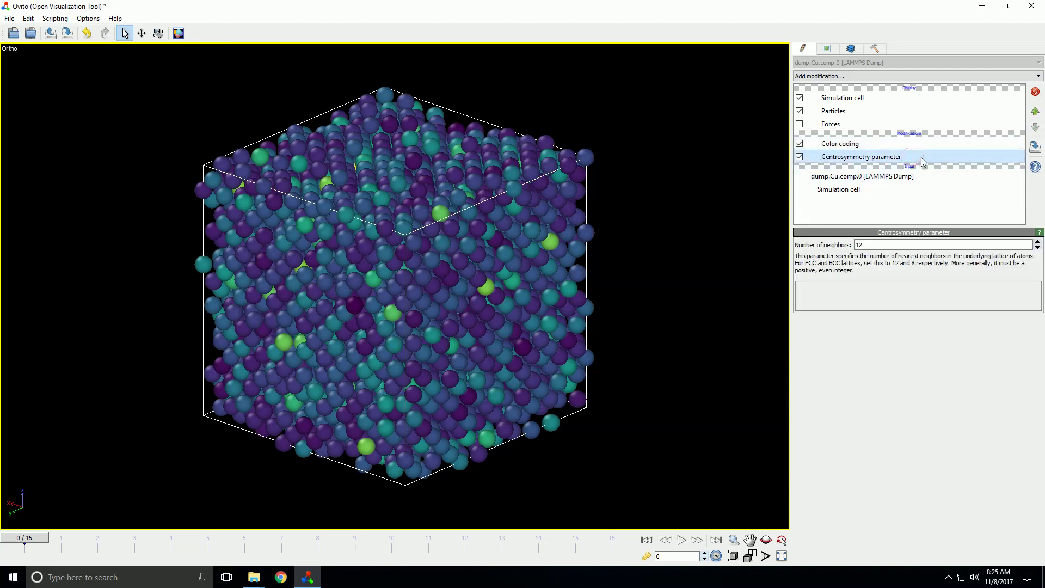
{"action": "left_click", "coordinate": [924, 145]}
{"action": "left_click", "coordinate": [919, 157]}
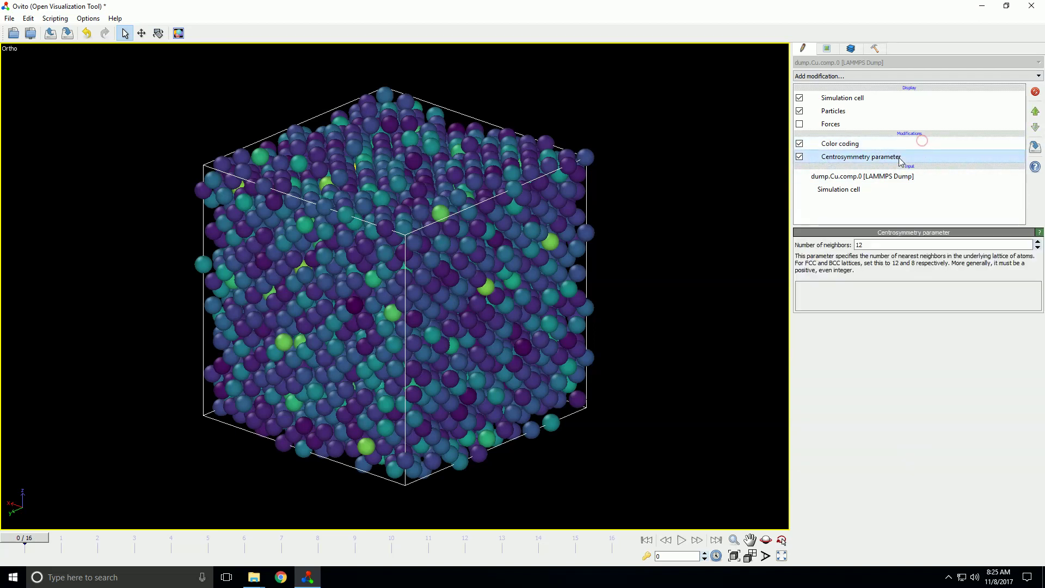
{"action": "left_click", "coordinate": [929, 144]}
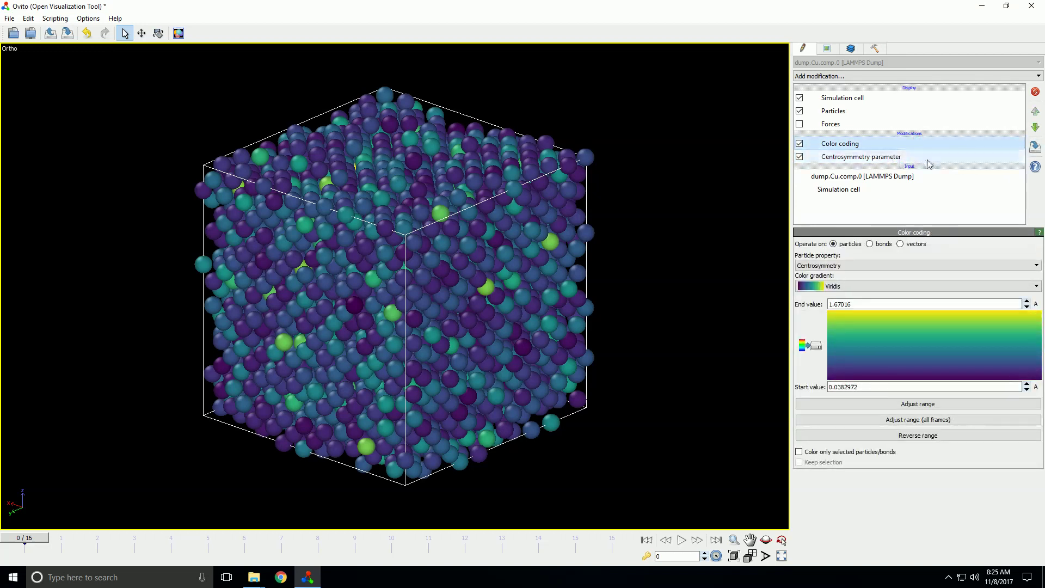
{"action": "left_click", "coordinate": [925, 158]}
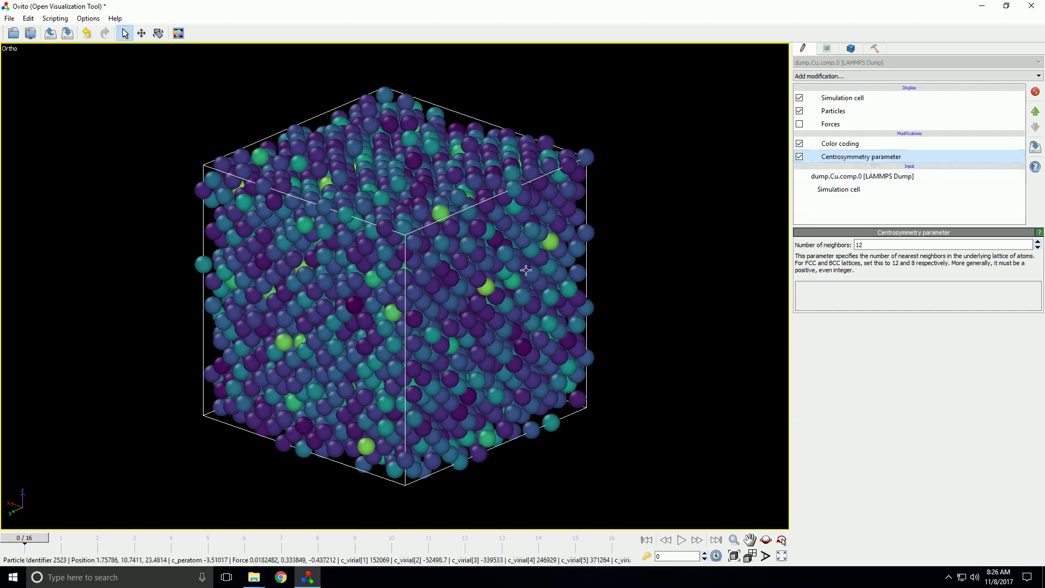
{"action": "left_click", "coordinate": [904, 144]}
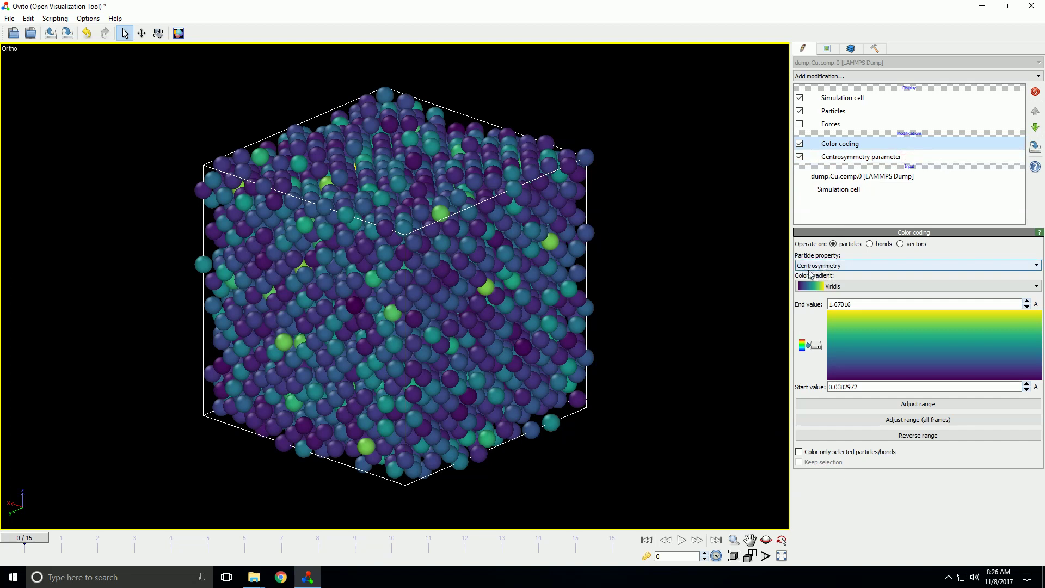
{"action": "left_click", "coordinate": [1035, 127]}
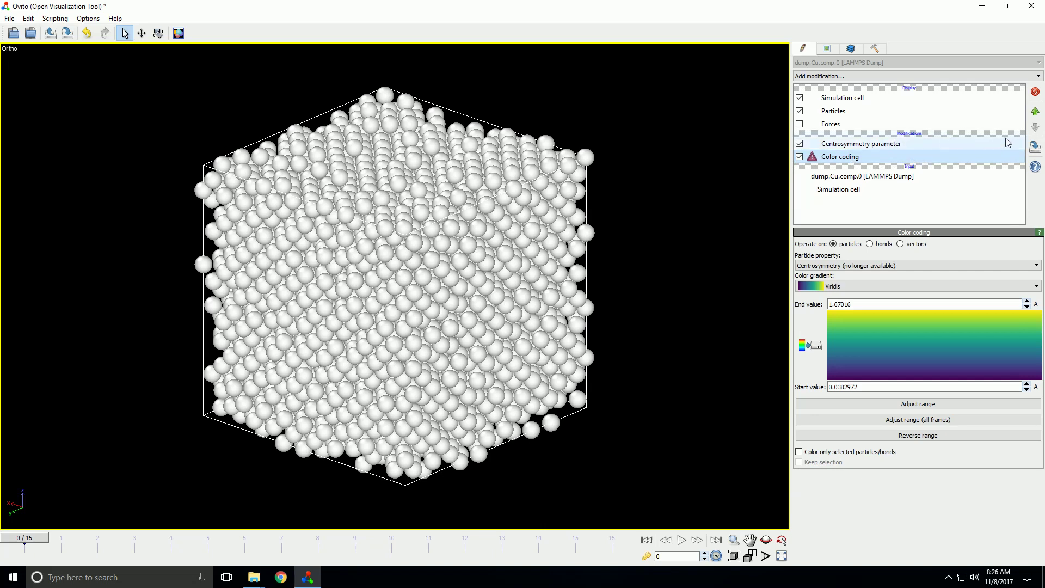
{"action": "left_click", "coordinate": [1034, 112]}
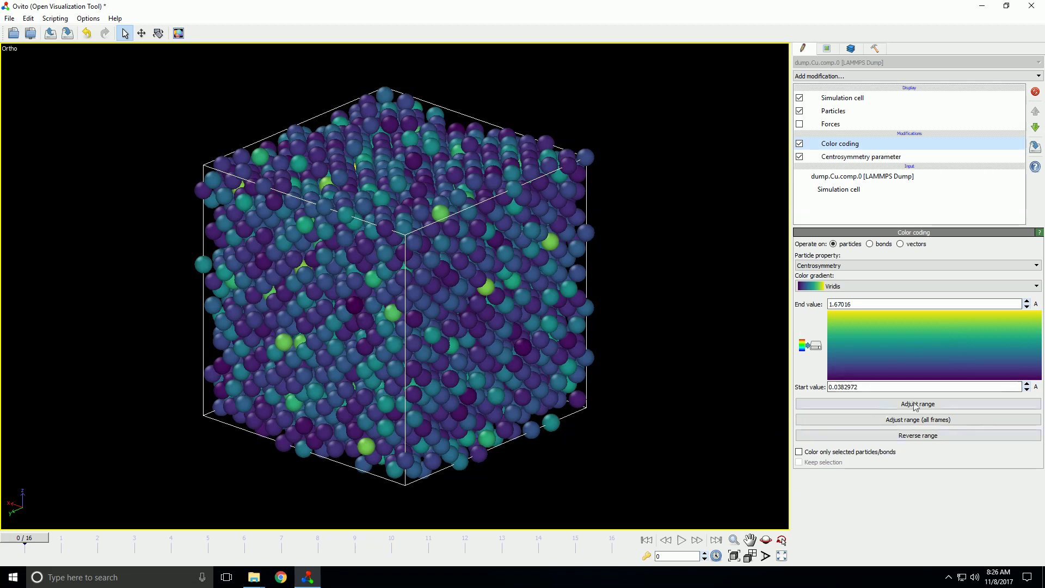
{"action": "left_click", "coordinate": [898, 98]}
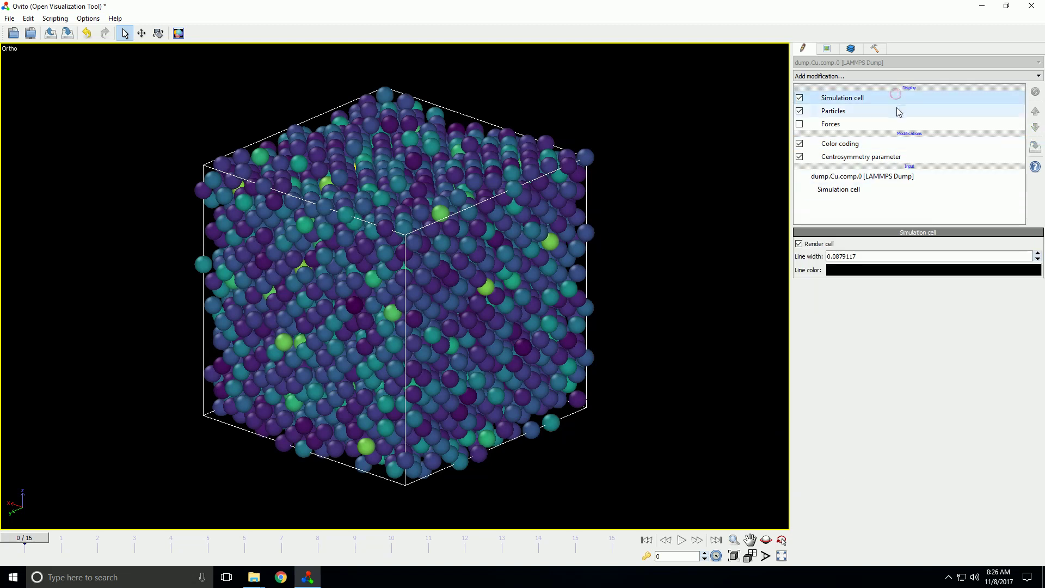
{"action": "left_click", "coordinate": [898, 111]}
{"action": "left_click", "coordinate": [898, 124]}
{"action": "left_click", "coordinate": [898, 144]}
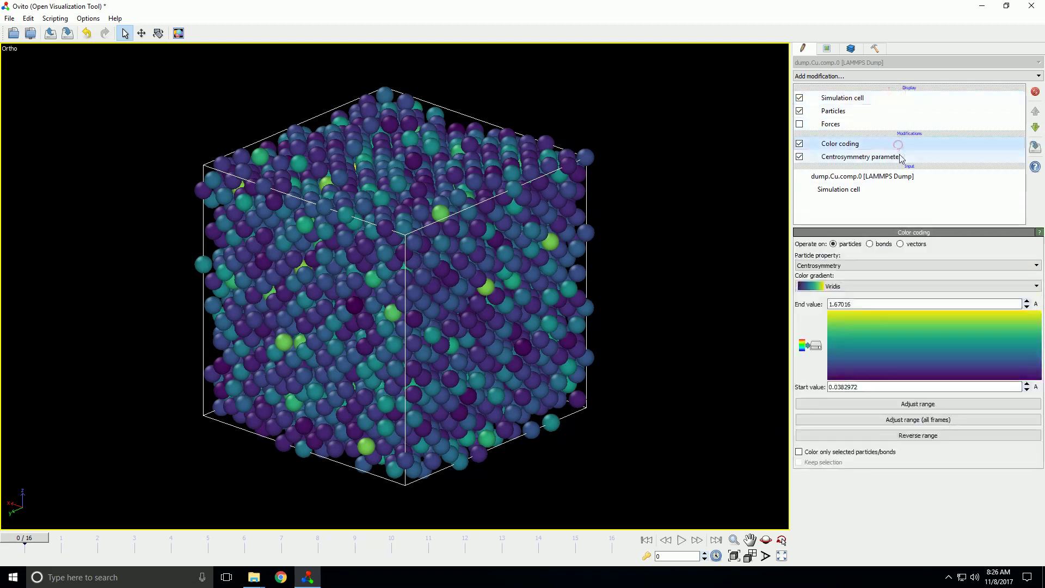
{"action": "left_click", "coordinate": [902, 158]}
{"action": "left_click", "coordinate": [905, 177]}
{"action": "left_click", "coordinate": [908, 191]}
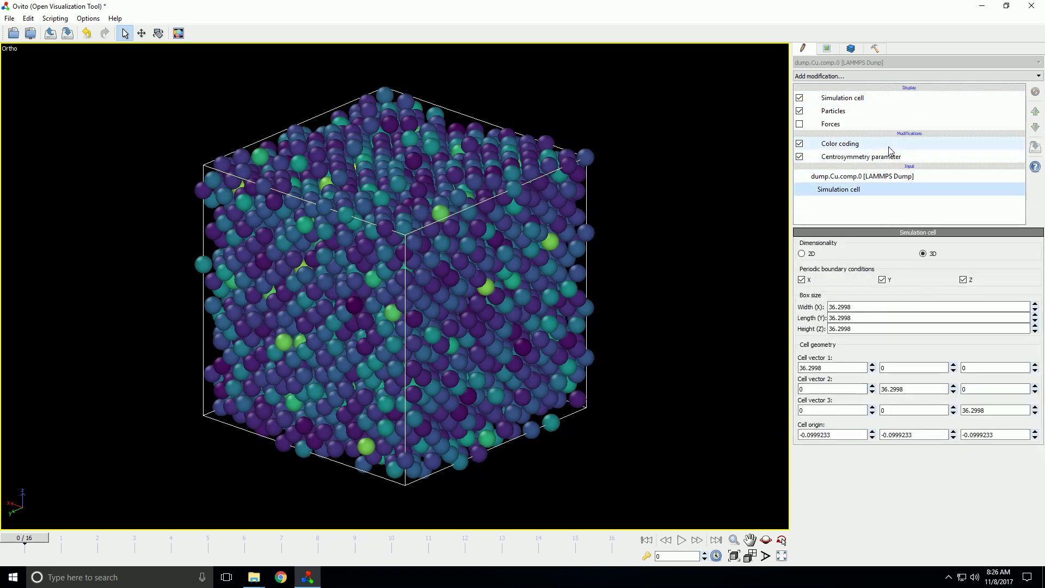
{"action": "left_click", "coordinate": [885, 98]}
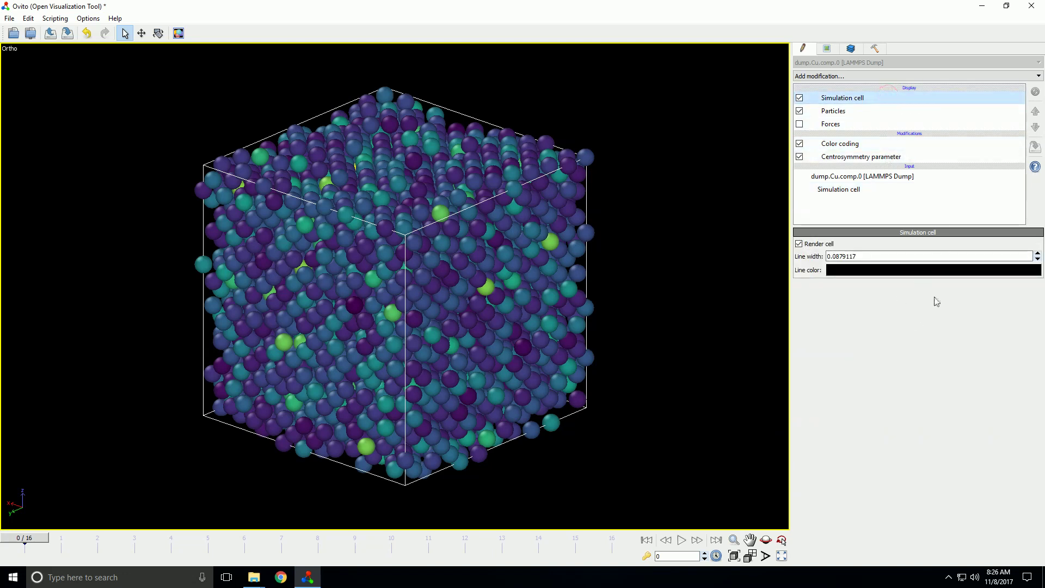
{"action": "left_click", "coordinate": [879, 111]}
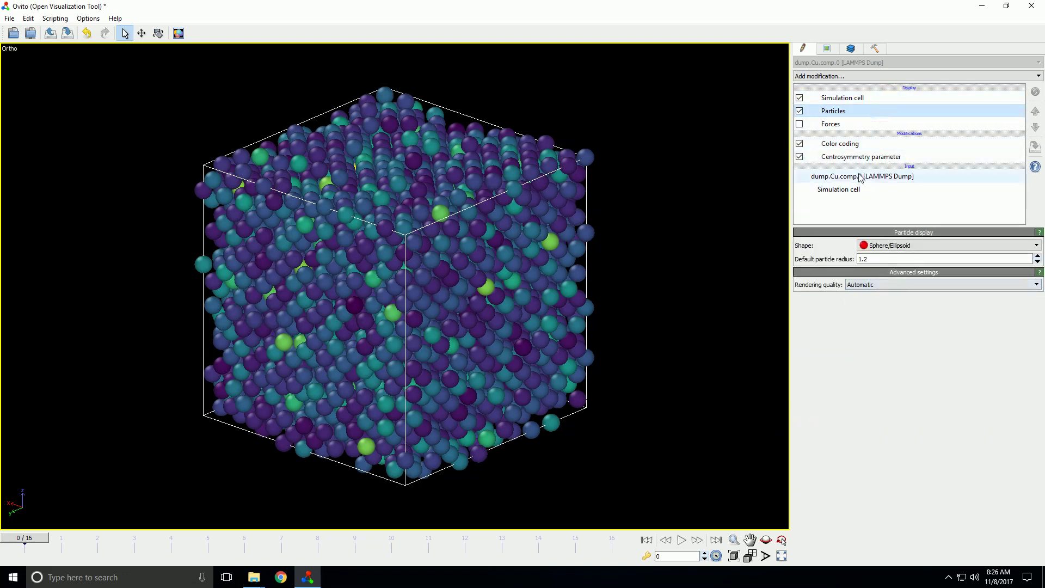
{"action": "left_click", "coordinate": [892, 246]}
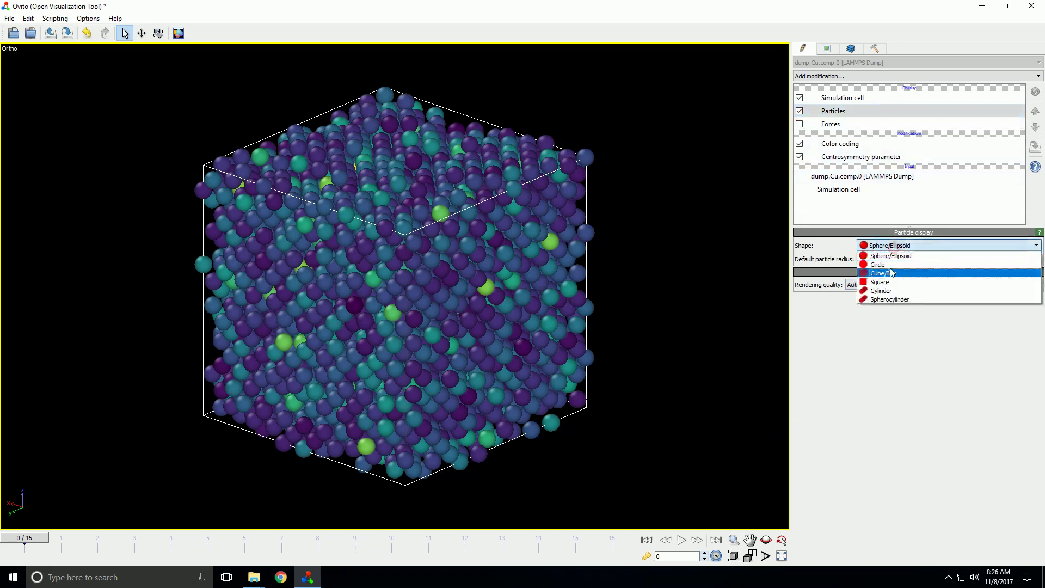
{"action": "left_click", "coordinate": [880, 282]}
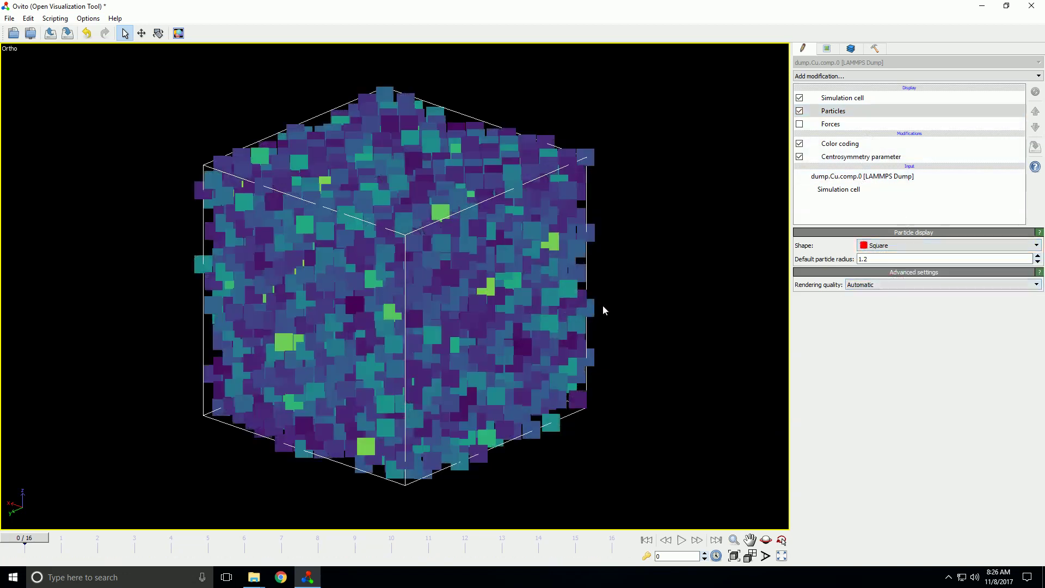
{"action": "left_click", "coordinate": [865, 245]}
{"action": "left_click", "coordinate": [881, 253]}
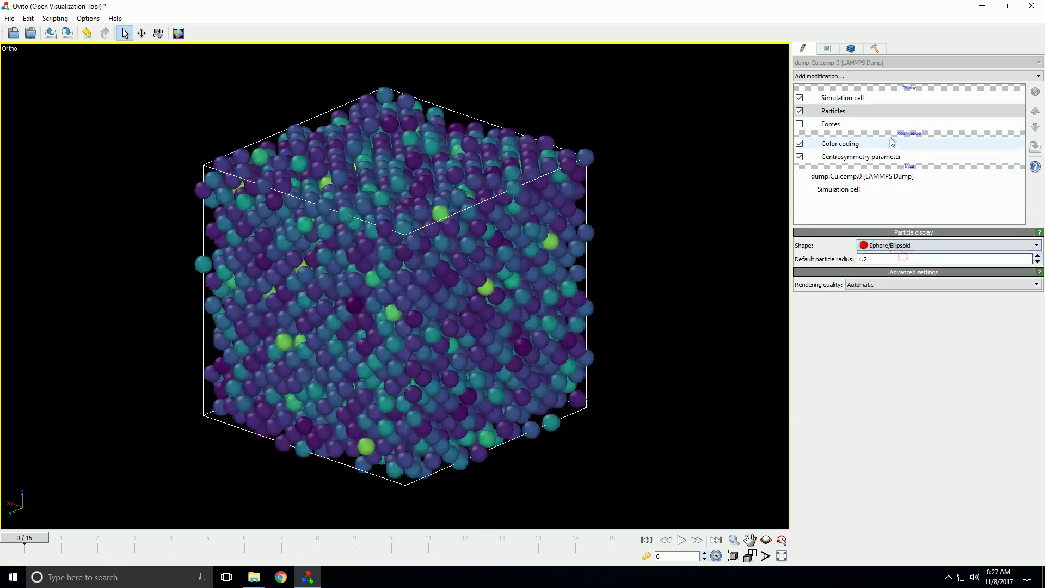
{"action": "left_click", "coordinate": [889, 146]}
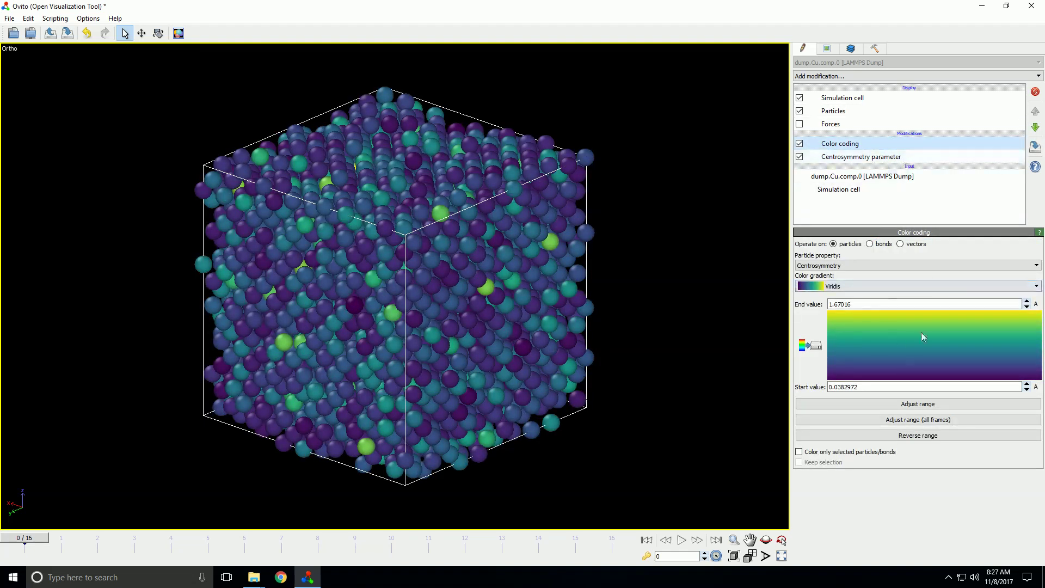
- Set the colour range from 0 to 2 and colour the particles by Force.X
{"action": "double_click", "coordinate": [899, 386]}
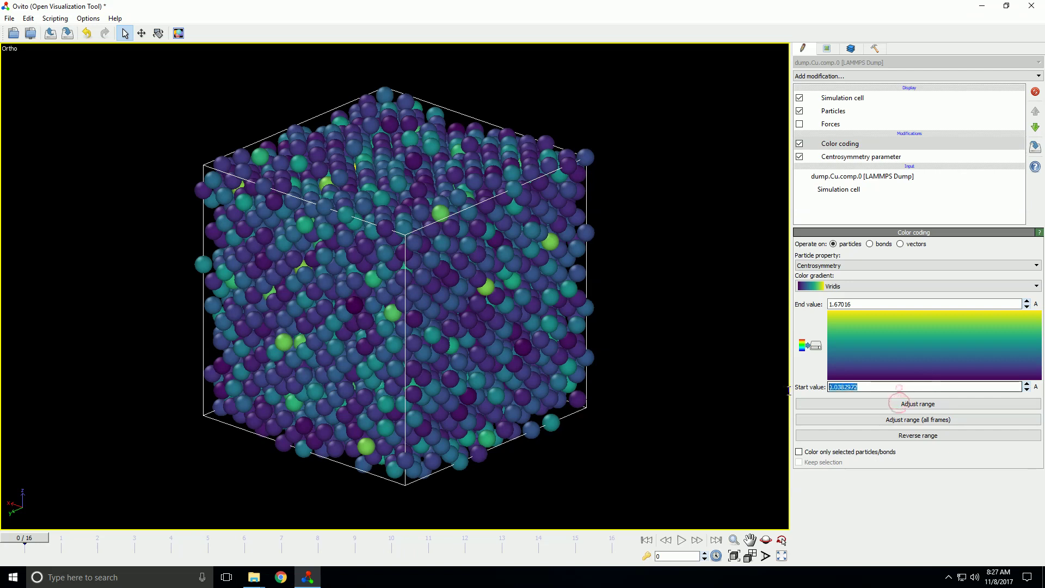
{"action": "type", "text": "0"}
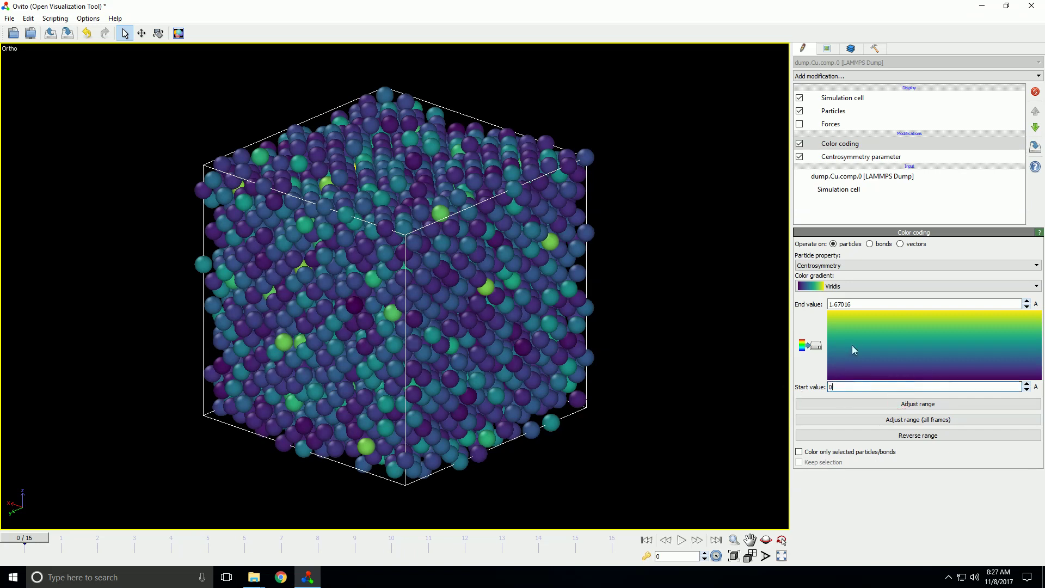
{"action": "double_click", "coordinate": [865, 304]}
{"action": "type", "text": "2"}
{"action": "key", "text": "Return"}
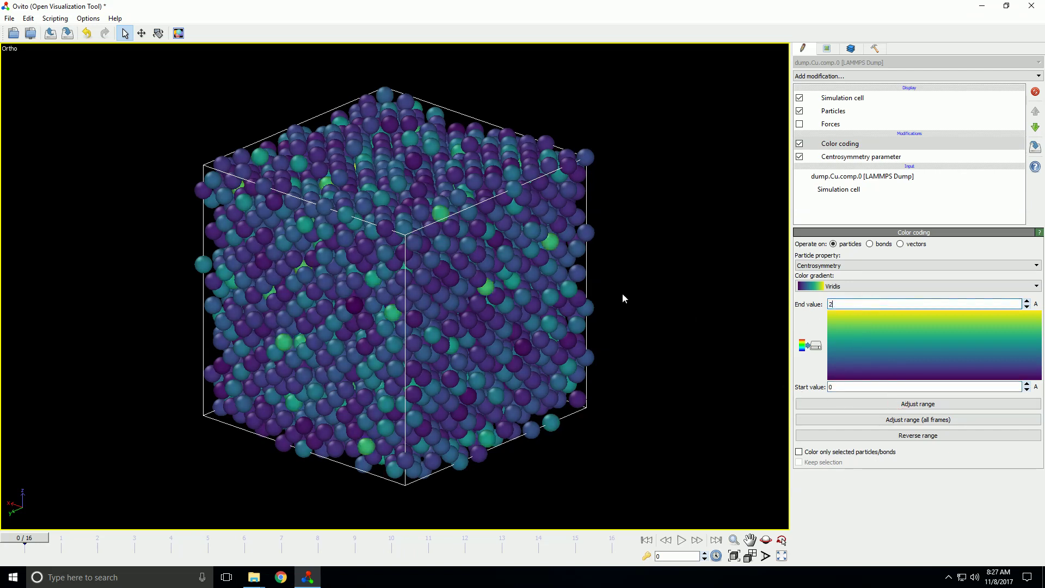
{"action": "left_click", "coordinate": [835, 267]}
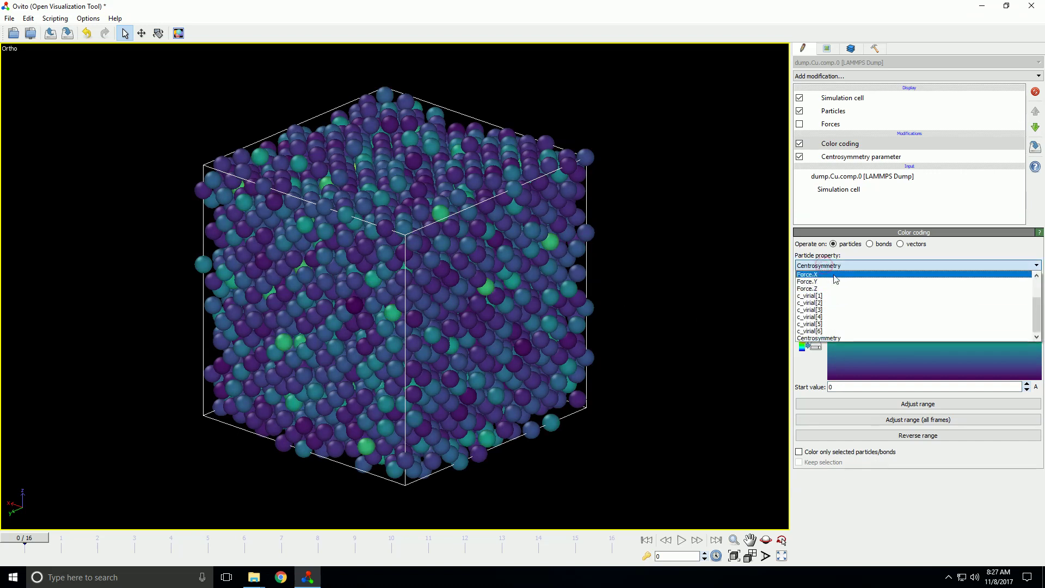
{"action": "left_click", "coordinate": [834, 276]}
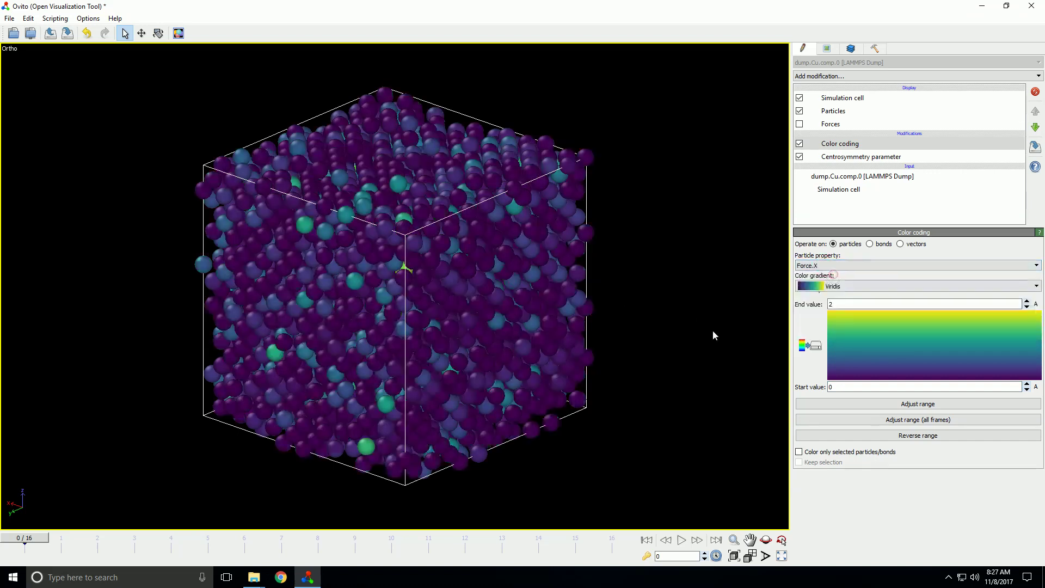
- Disable the Color coding and Centrosymmetry parameter modifiers, then show the LAMMPS dump input settings
{"action": "left_click", "coordinate": [799, 144]}
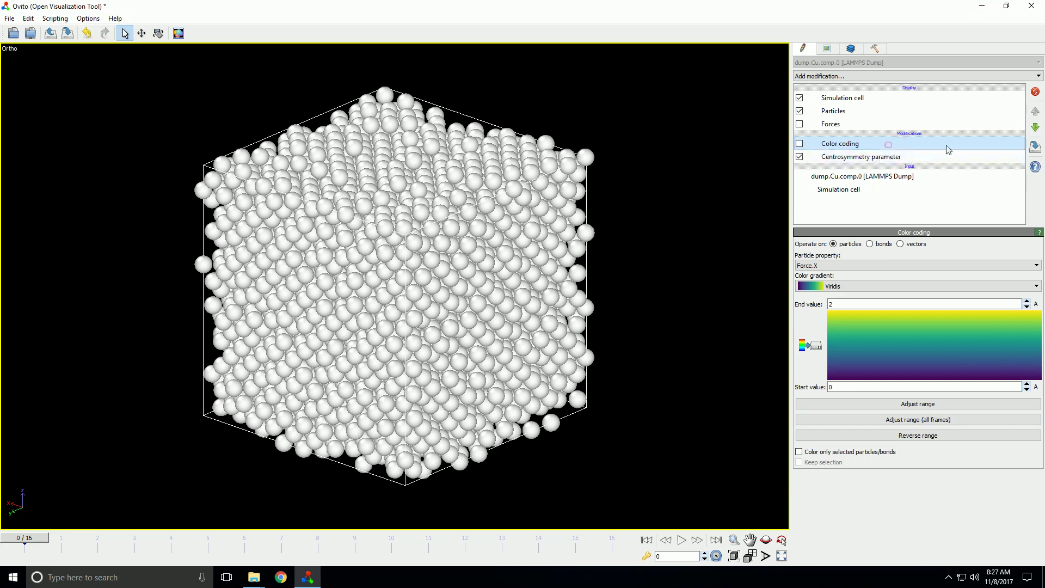
{"action": "left_click", "coordinate": [799, 158]}
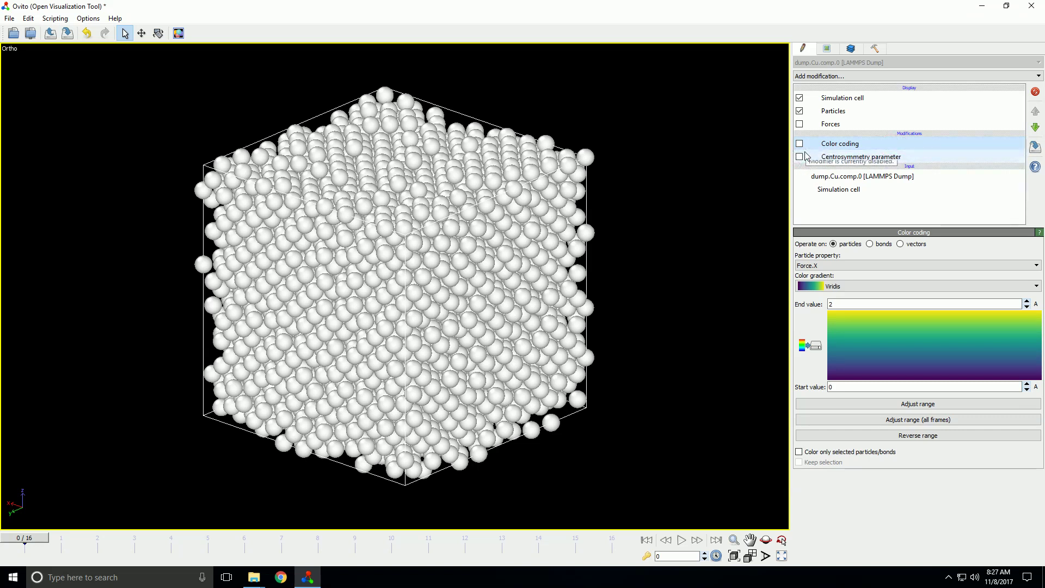
{"action": "left_click", "coordinate": [939, 177]}
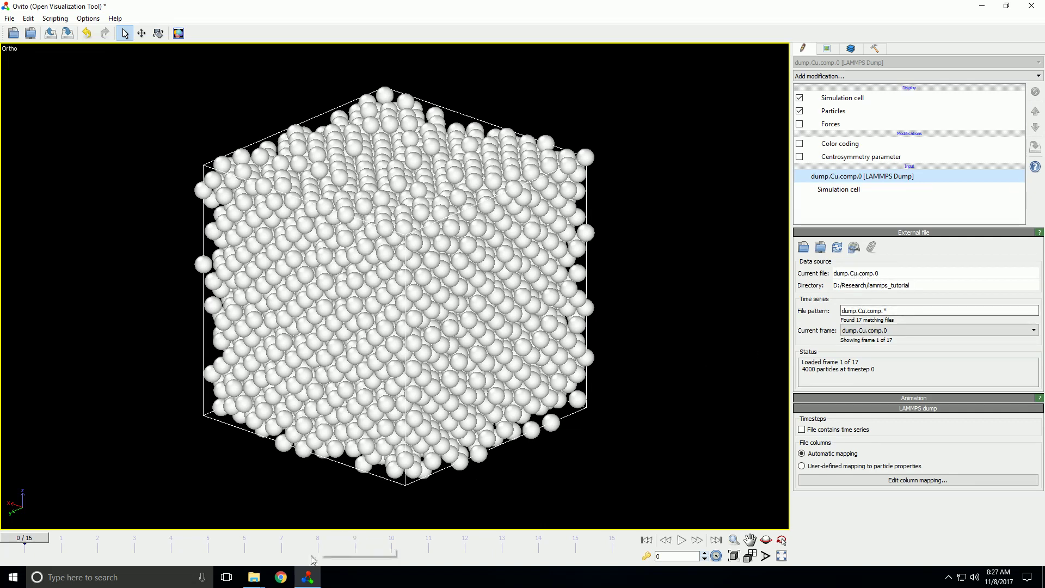
{"action": "mouse_move", "coordinate": [249, 576]}
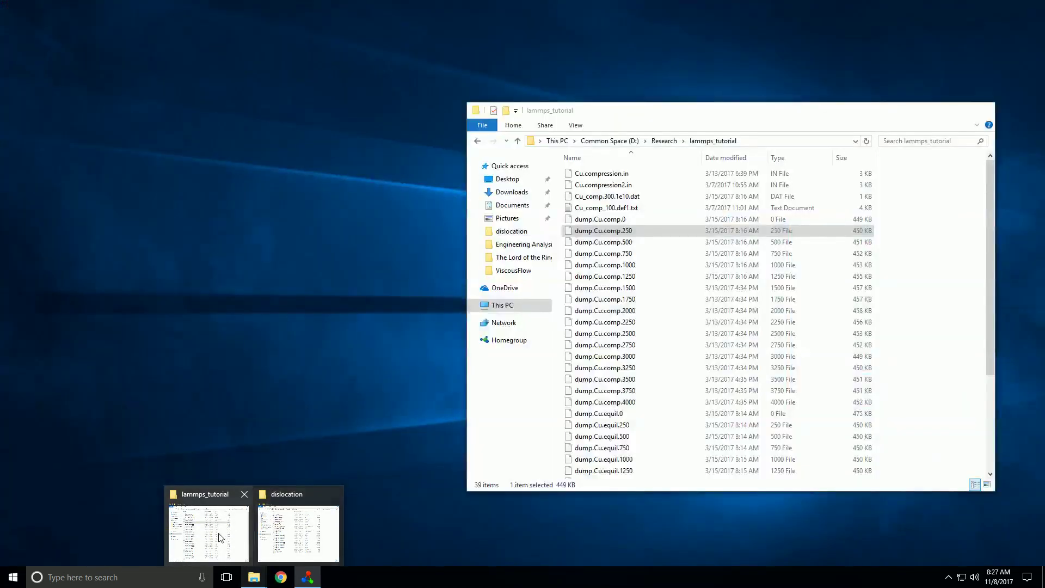
{"action": "left_click", "coordinate": [221, 532]}
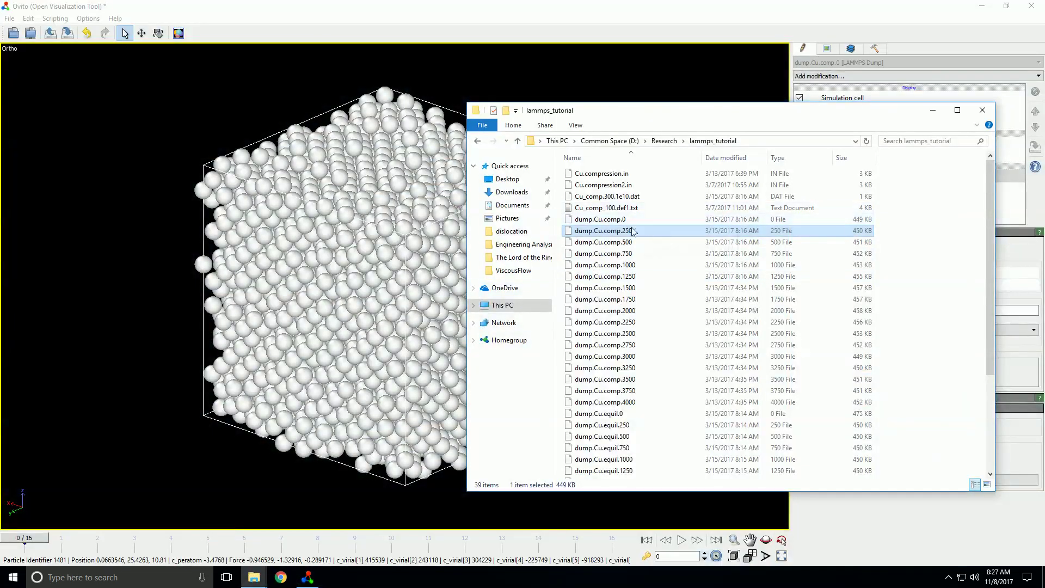
{"action": "key", "text": "Up"}
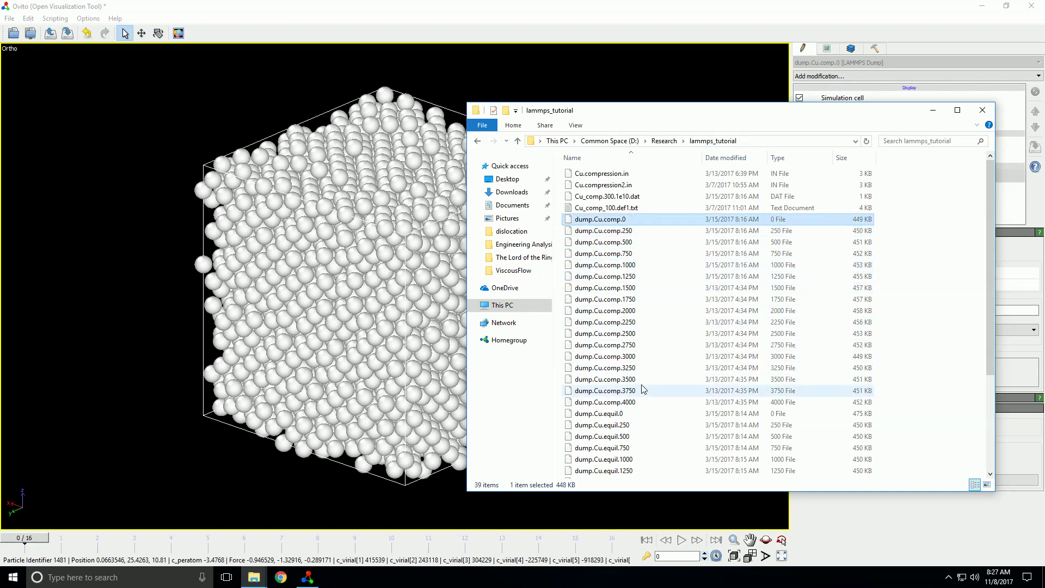
{"action": "left_click_drag", "start_coordinate": [620, 110], "coordinate": [415, 121]}
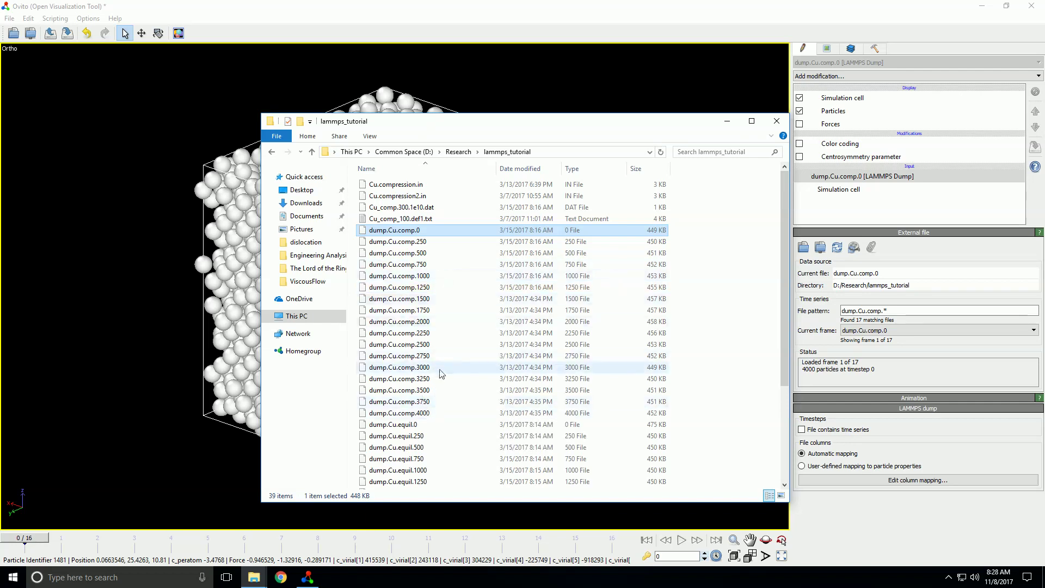
{"action": "left_click", "coordinate": [960, 299]}
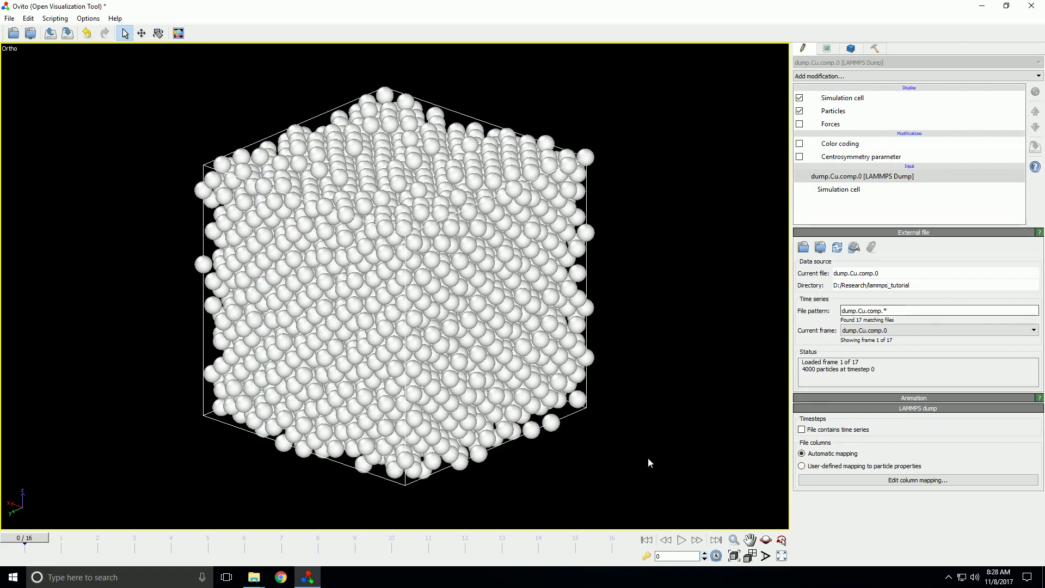
{"action": "mouse_move", "coordinate": [253, 576]}
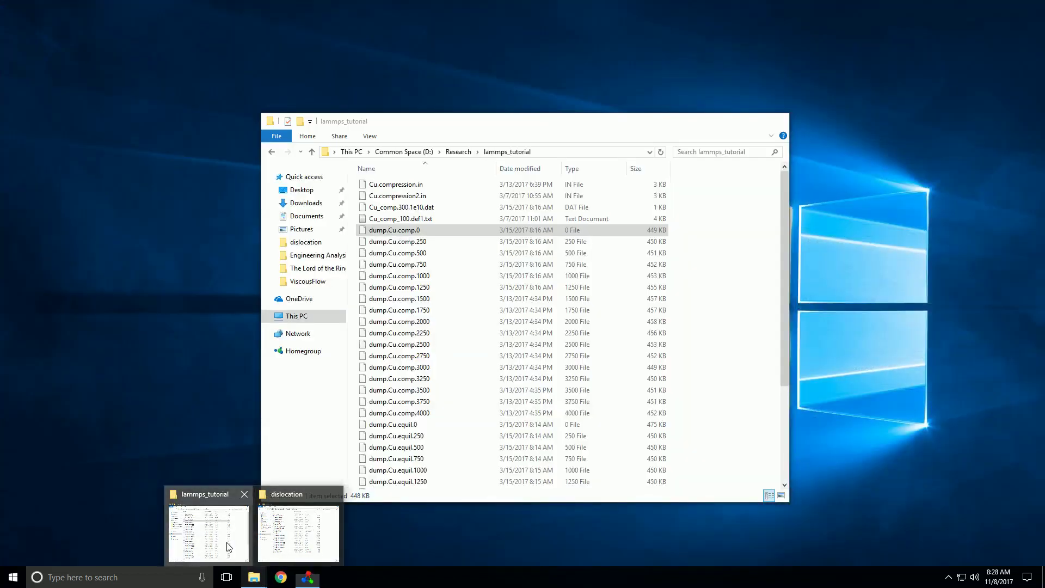
{"action": "left_click", "coordinate": [237, 551]}
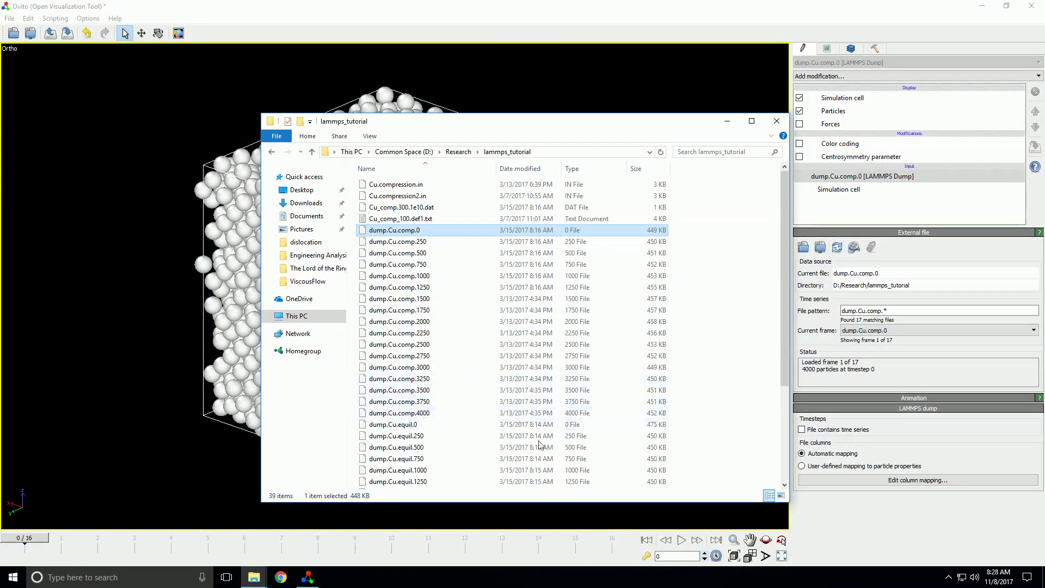
{"action": "left_click", "coordinate": [902, 522]}
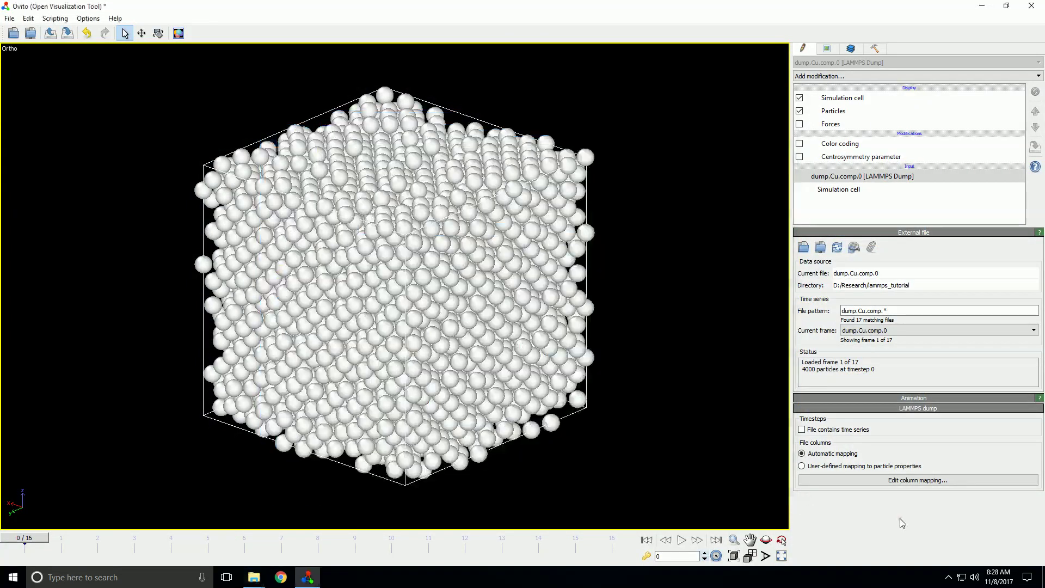
- Load the dump.Cu.comp.1500 and dump.Cu.comp.3750 frames from the time series frame list
{"action": "left_click", "coordinate": [890, 311]}
{"action": "left_click", "coordinate": [888, 331]}
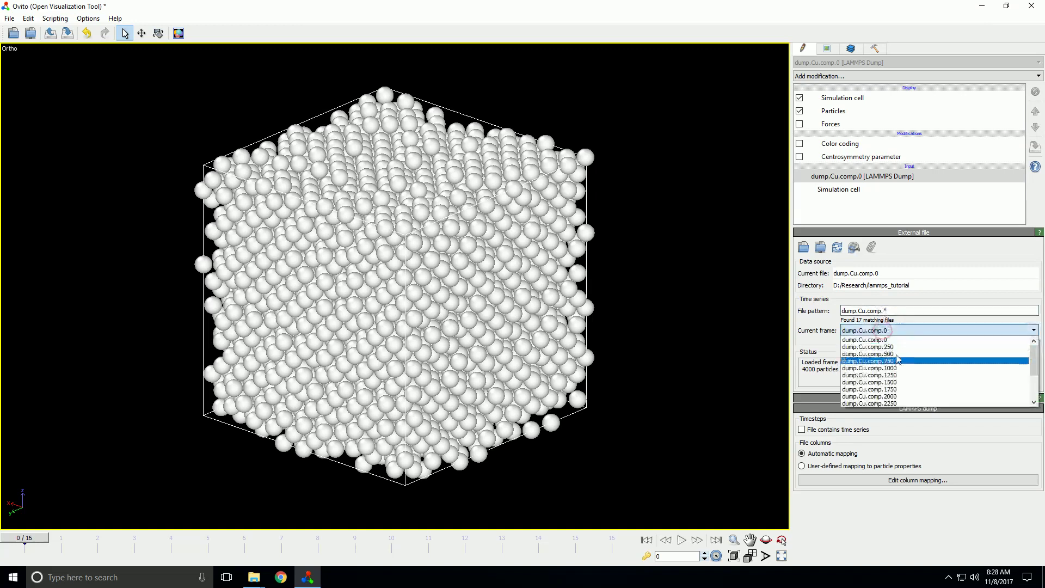
{"action": "left_click", "coordinate": [899, 382]}
{"action": "left_click", "coordinate": [909, 330]}
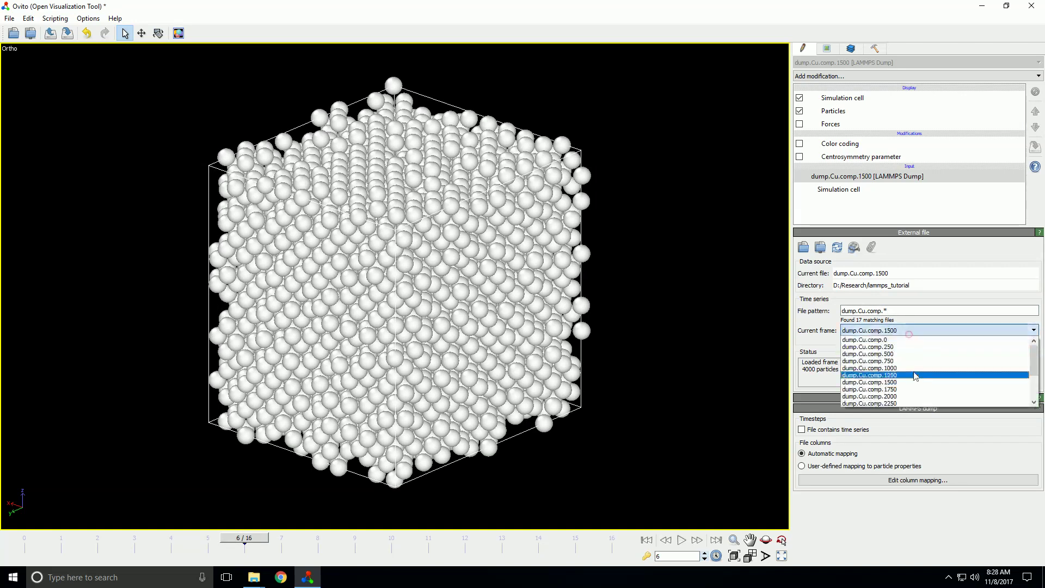
{"action": "left_click", "coordinate": [906, 393]}
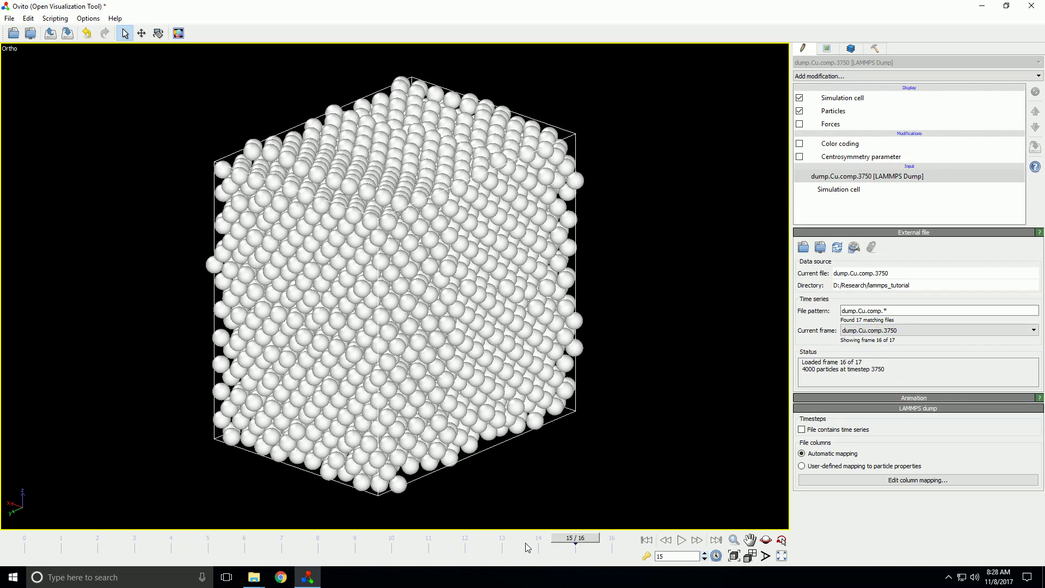
- Rewind the animation to timestep 750 and glance at the lammps_tutorial folder
{"action": "left_click_drag", "start_coordinate": [571, 542], "coordinate": [360, 537]}
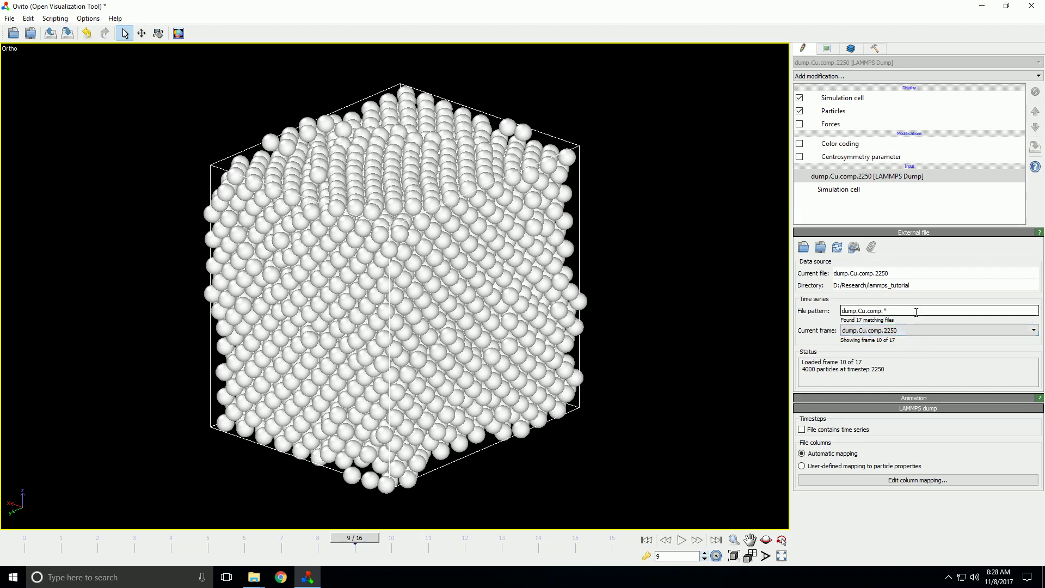
{"action": "left_click_drag", "start_coordinate": [355, 538], "coordinate": [134, 539]}
{"action": "mouse_move", "coordinate": [253, 577]}
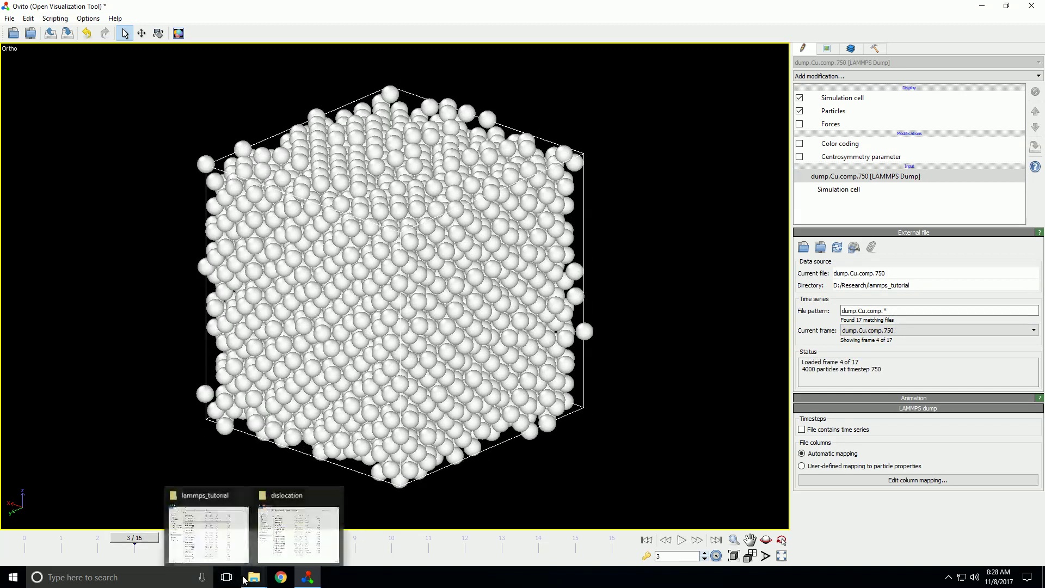
{"action": "left_click", "coordinate": [217, 542]}
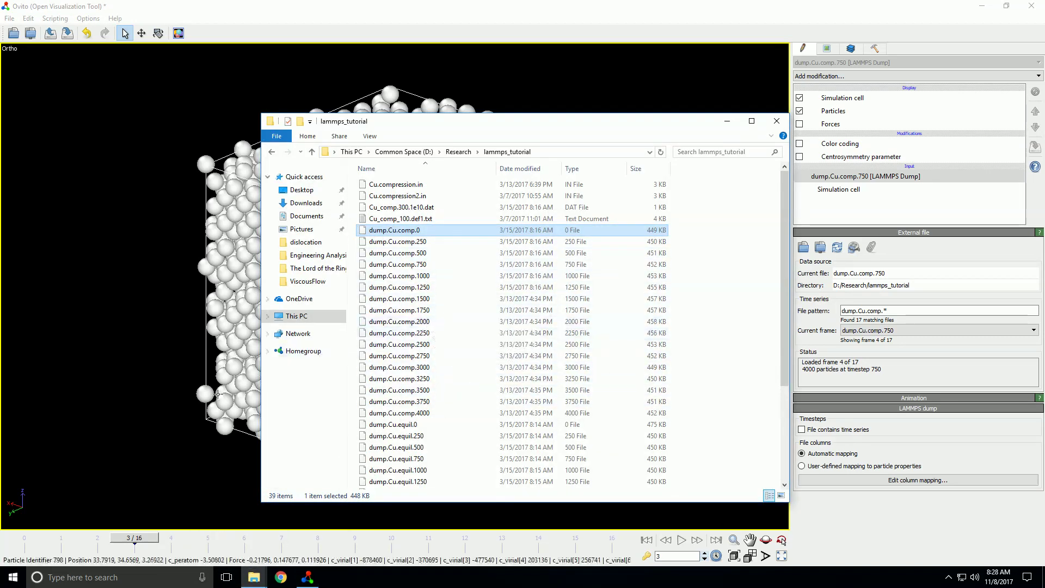
{"action": "left_click", "coordinate": [234, 393]}
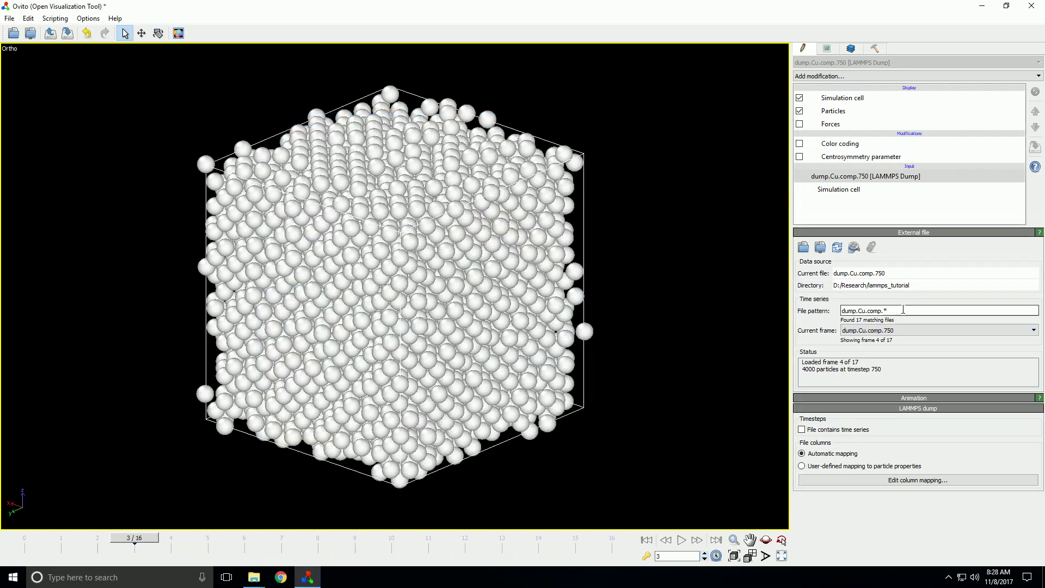
- Load only dump.Cu.comp.750 through the file pattern, then restore the time-series pattern
{"action": "left_click", "coordinate": [936, 311]}
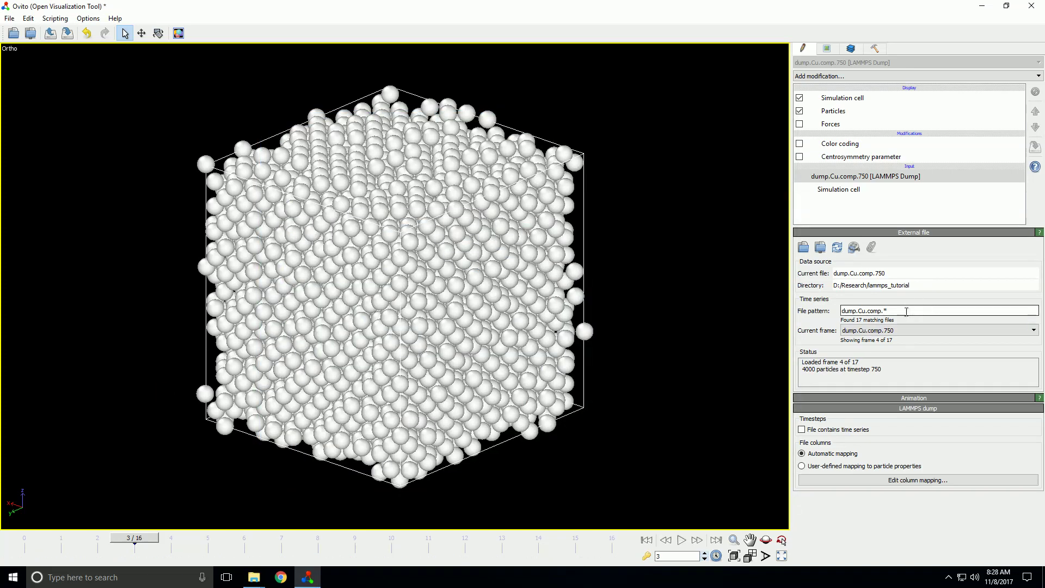
{"action": "key", "text": "BackSpace"}
{"action": "type", "text": "750"}
{"action": "key", "text": "Return"}
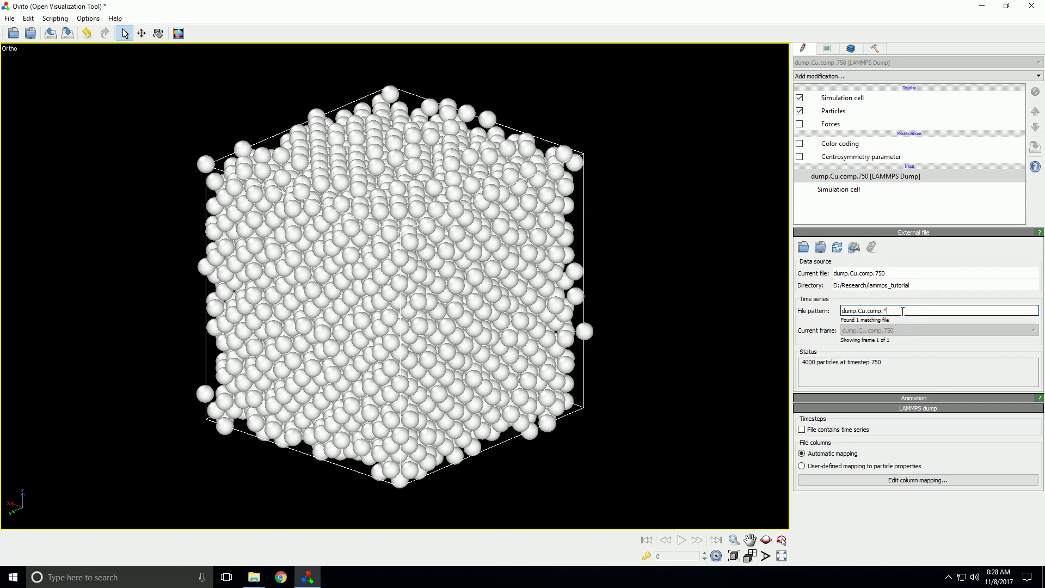
{"action": "key", "text": "Return"}
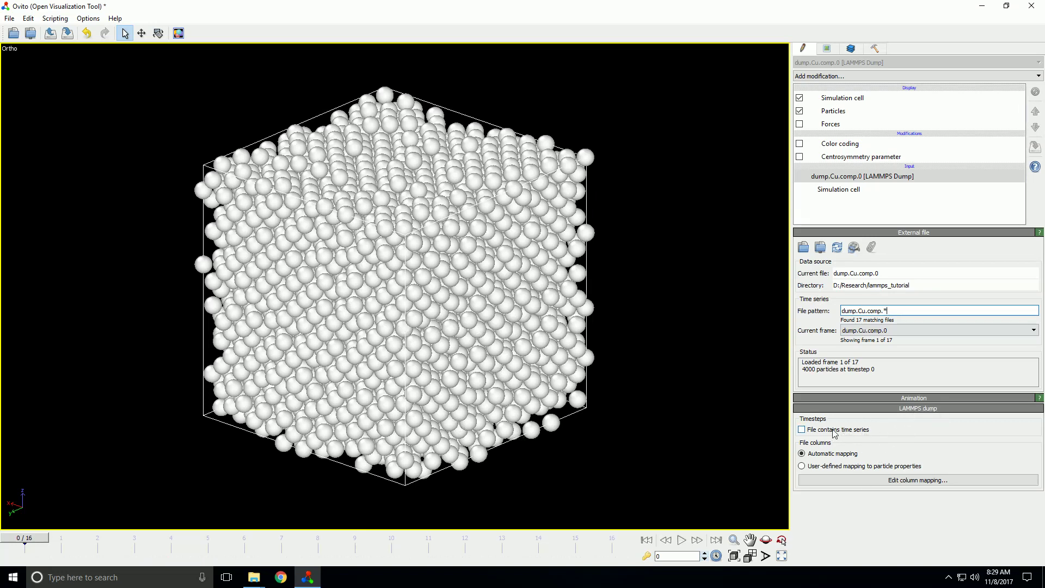
{"action": "left_click", "coordinate": [802, 430]}
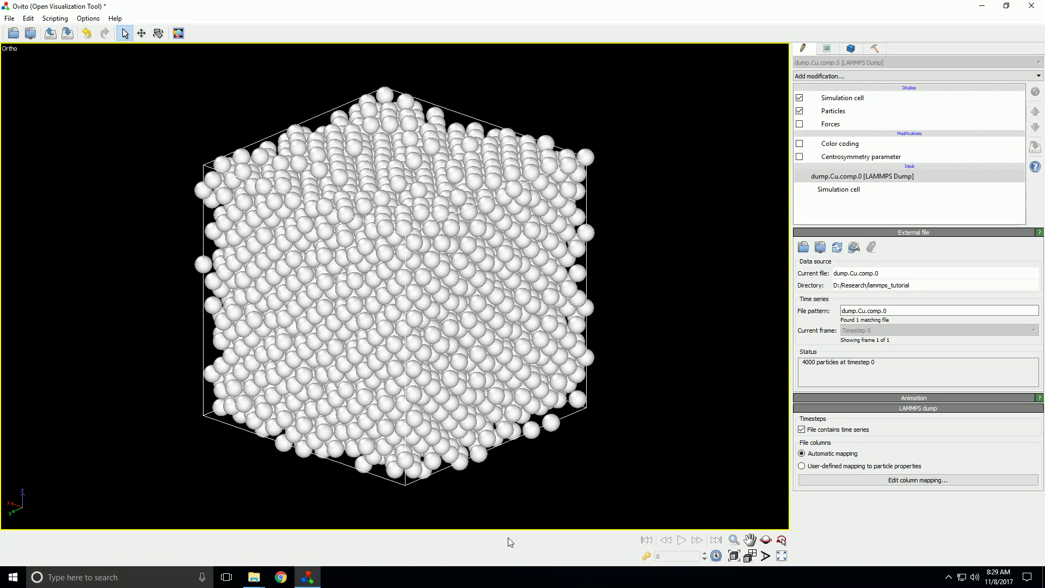
{"action": "left_click", "coordinate": [821, 431]}
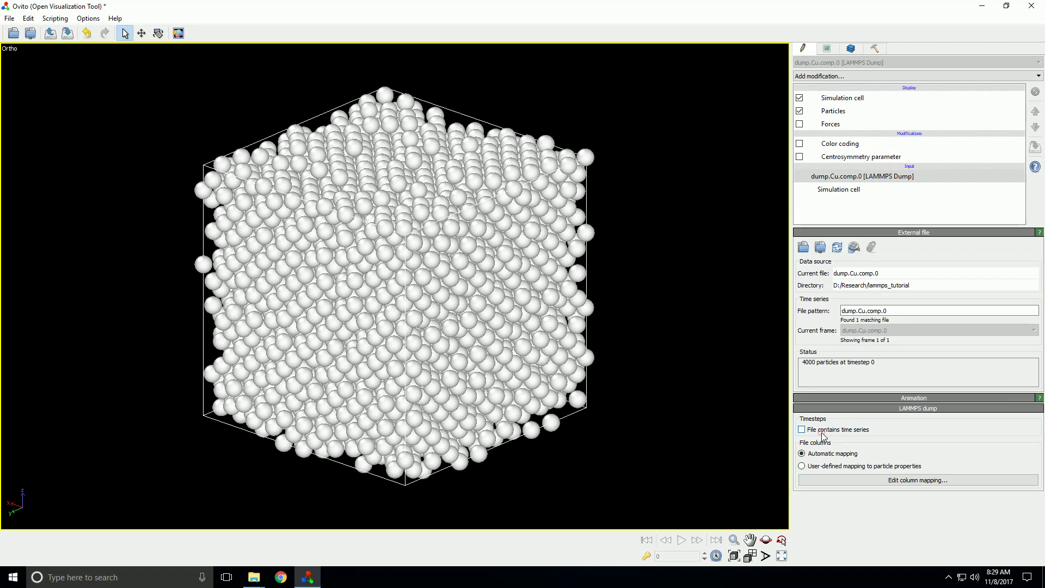
{"action": "left_click", "coordinate": [903, 311]}
{"action": "key", "text": "BackSpace"}
{"action": "type", "text": "*"}
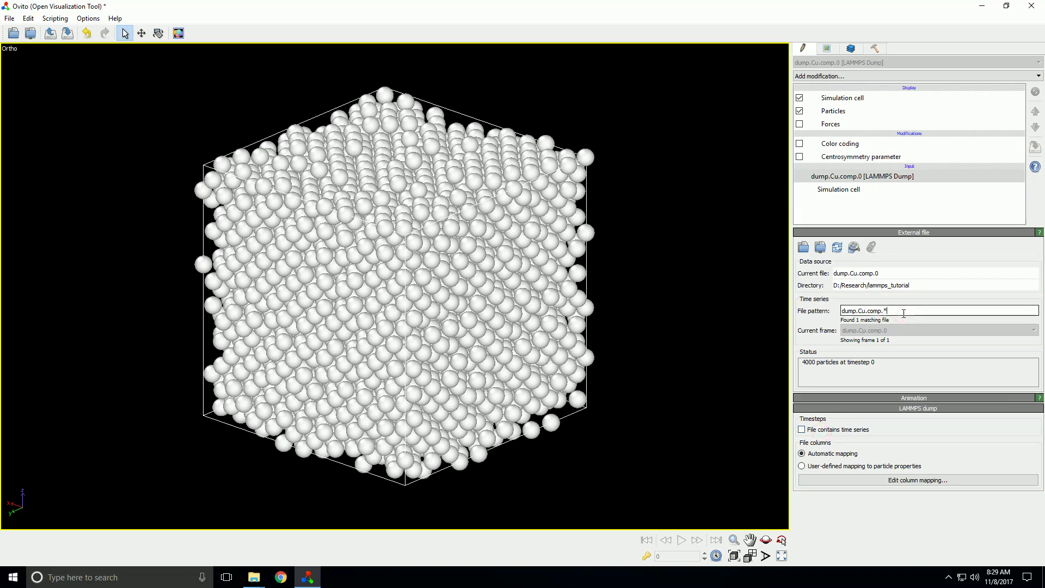
{"action": "key", "text": "Return"}
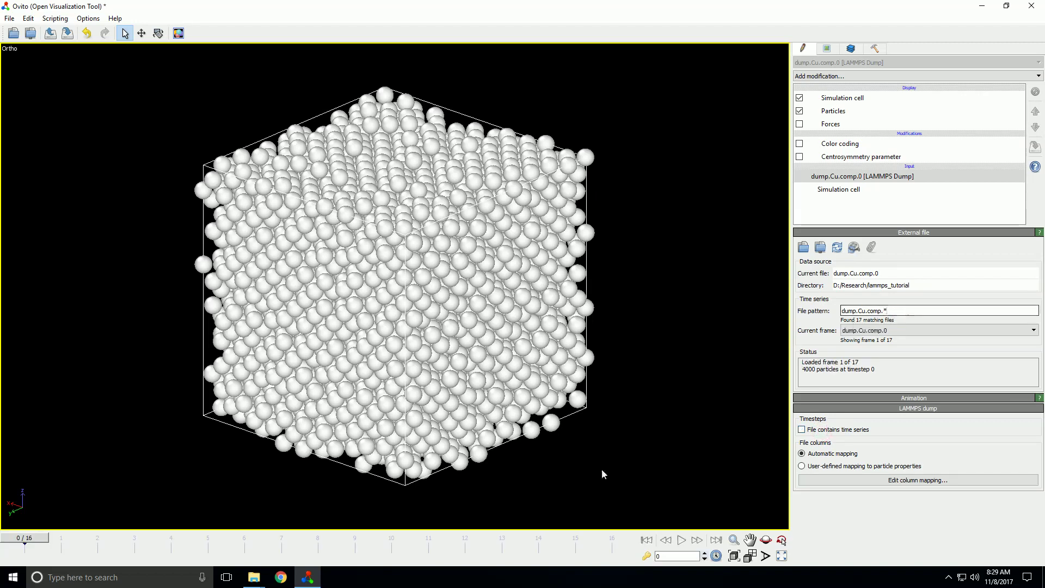
- Scrub the timeline to frame 2 (timestep 250) and read particle info in the status bar
{"action": "left_click_drag", "start_coordinate": [39, 543], "coordinate": [61, 561]}
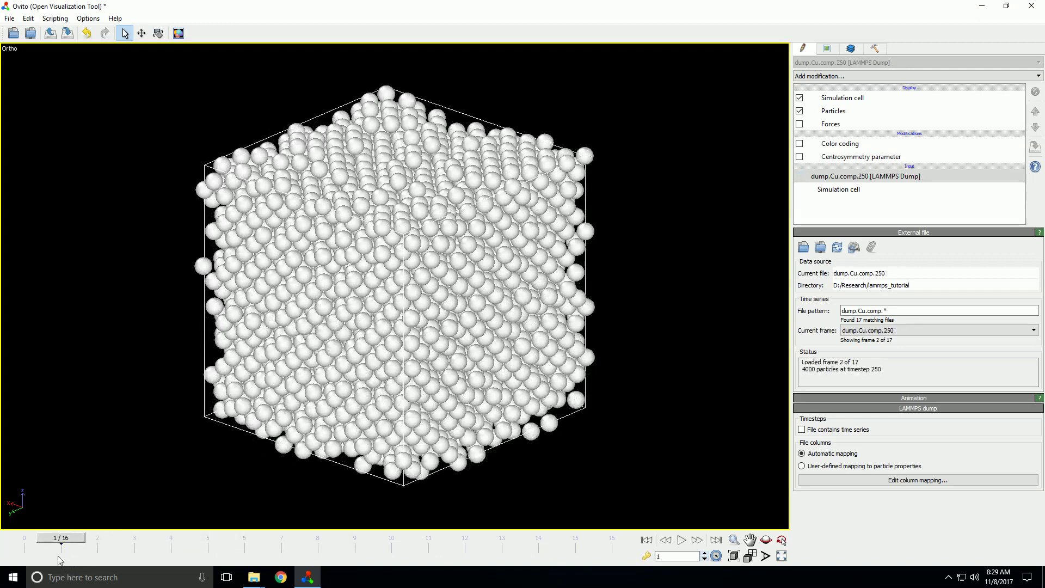
{"action": "mouse_move", "coordinate": [350, 371]}
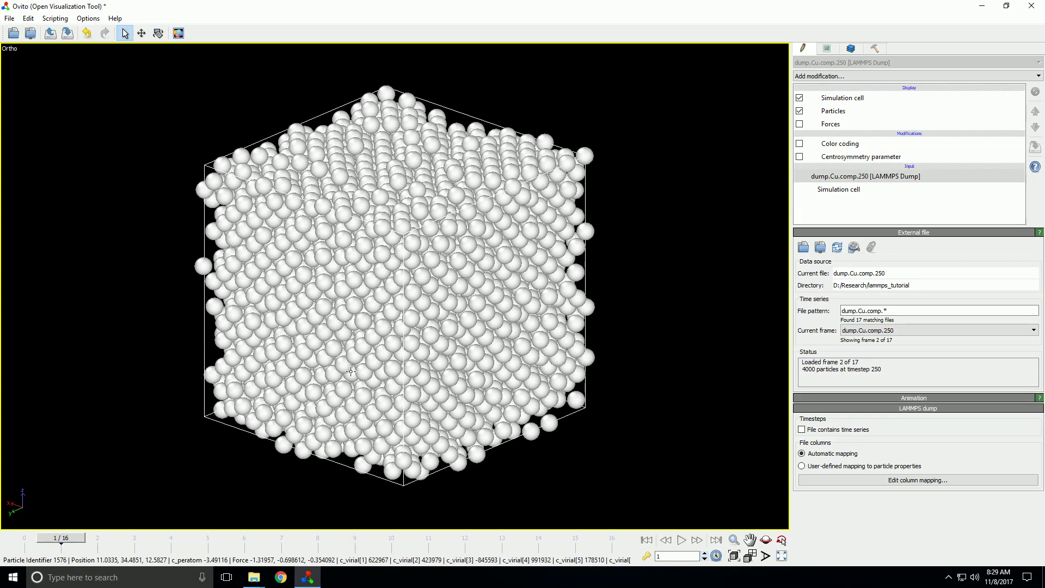